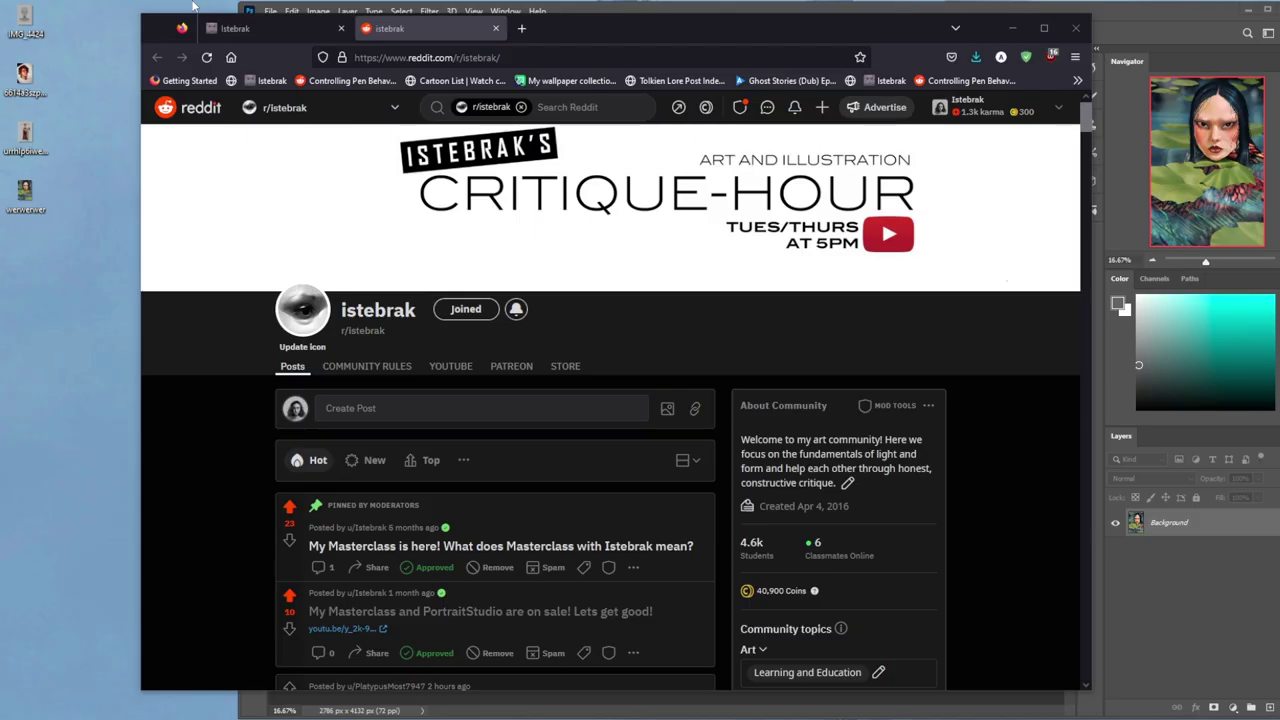
On the Istebrak website tab, follow the subreddit link and close the duplicate tab
left_click(275, 29)
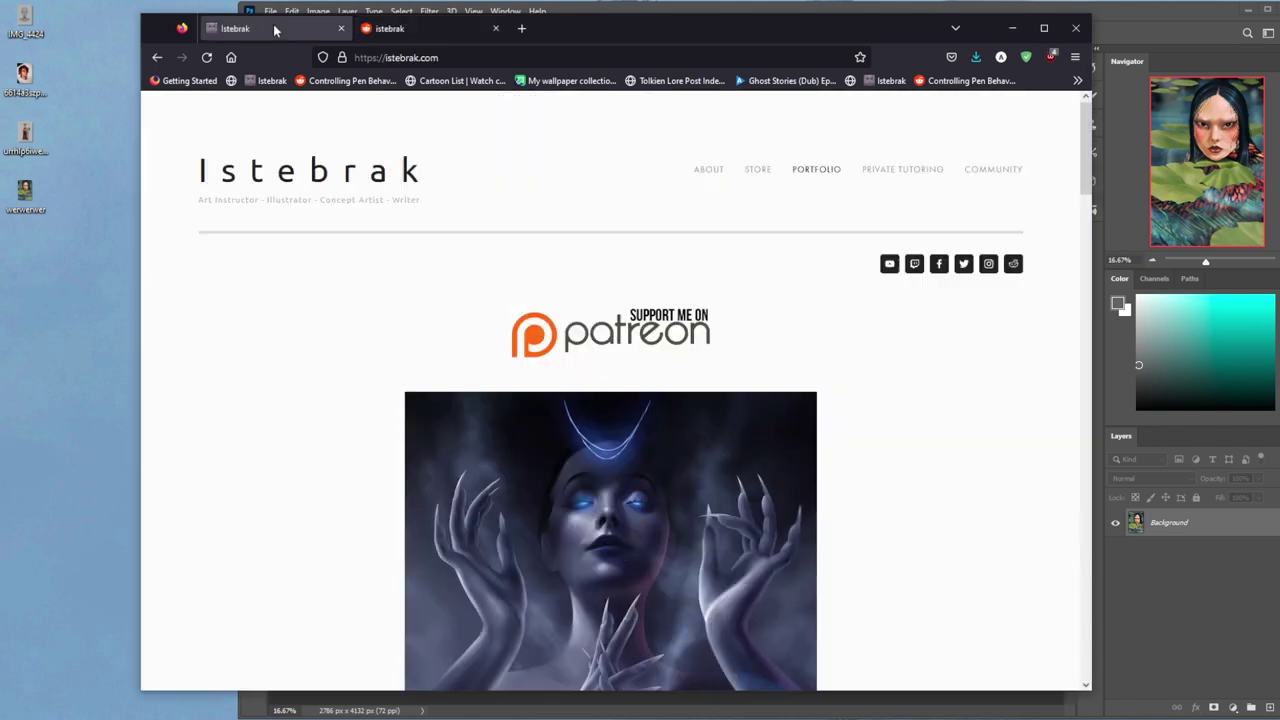
left_click(1014, 272)
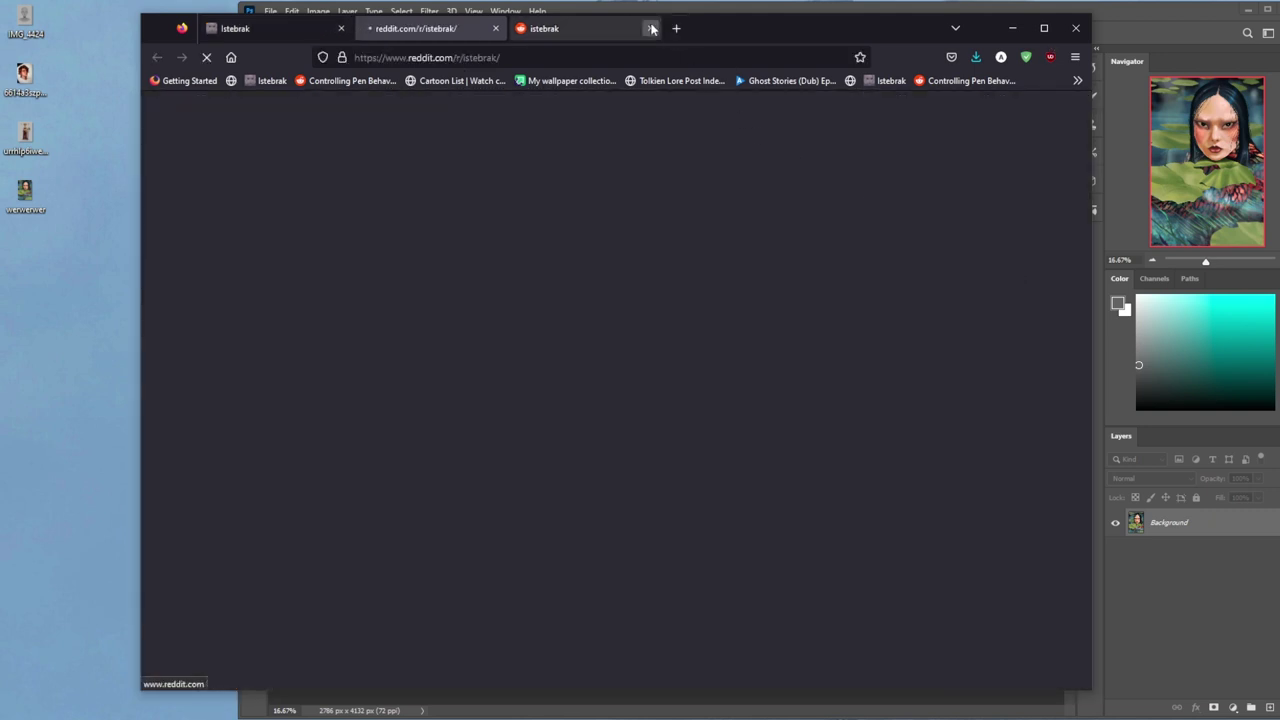
left_click(651, 28)
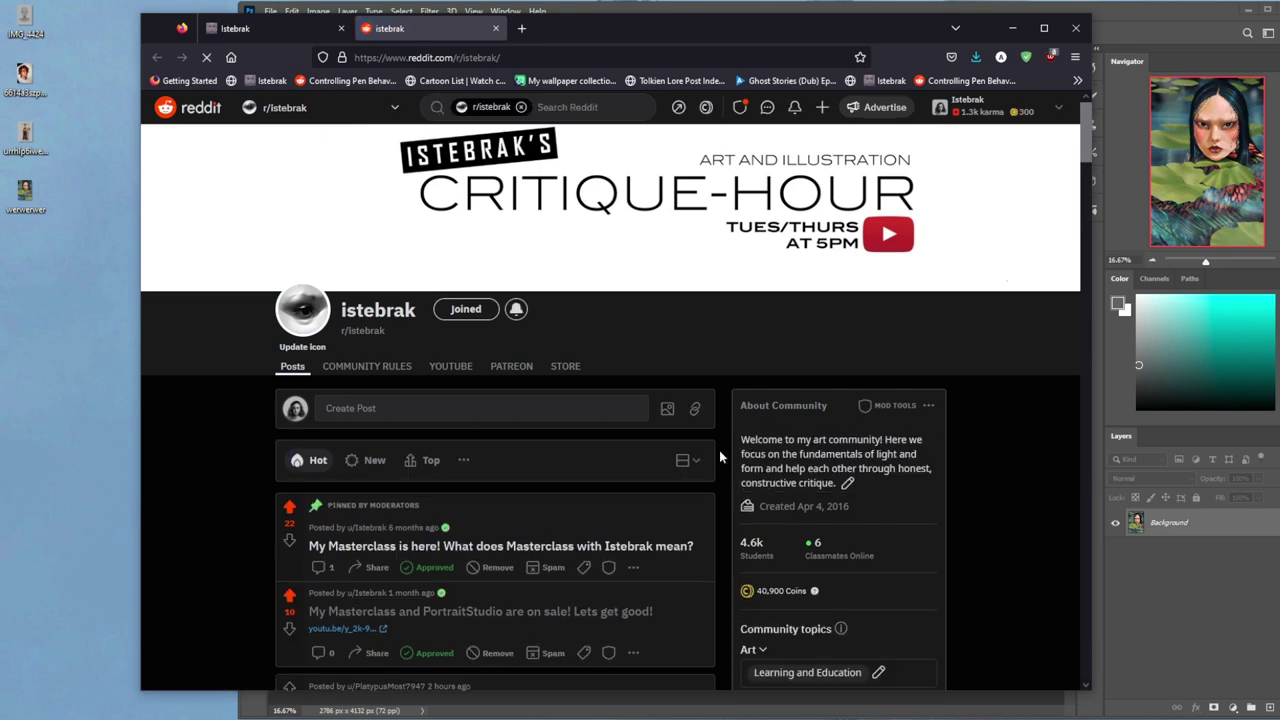
scroll(719, 452, "down", 3)
scroll(719, 450, "down", 3)
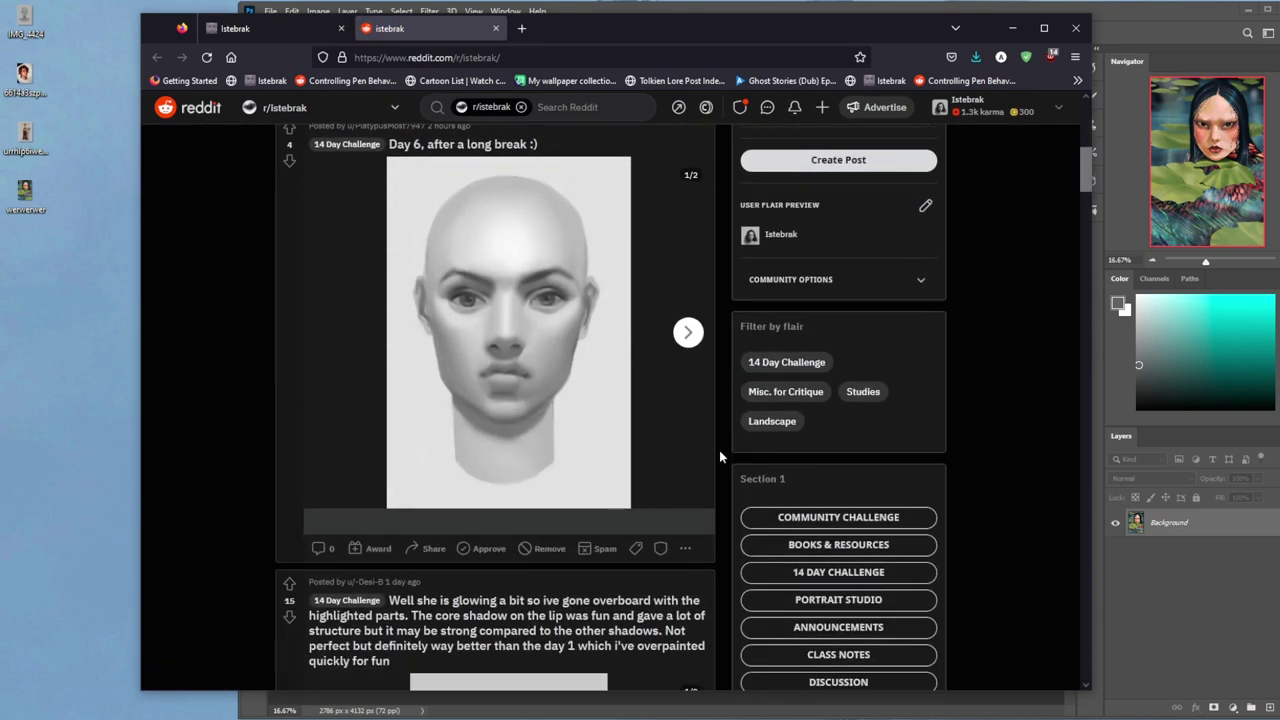
Glance at the mermaid portrait, then return to the Istebrak site and open its Community page
left_click(1118, 14)
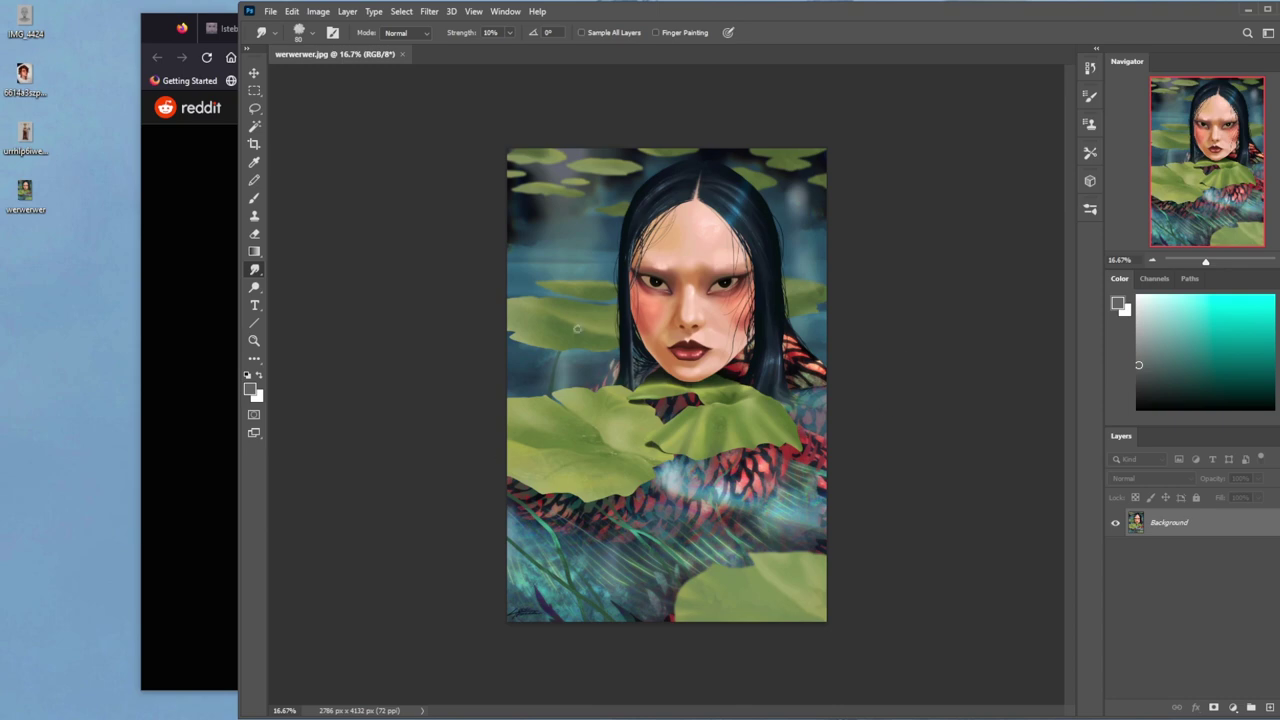
left_click(150, 16)
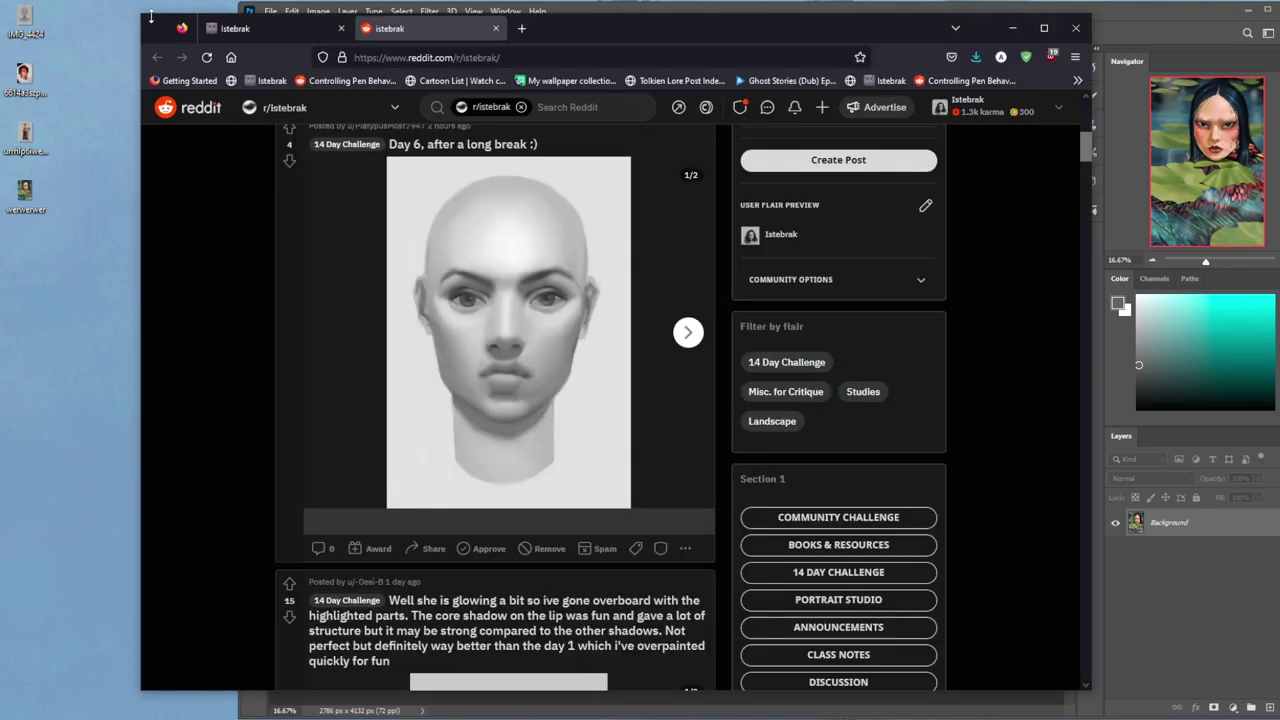
left_click(250, 28)
left_click(990, 172)
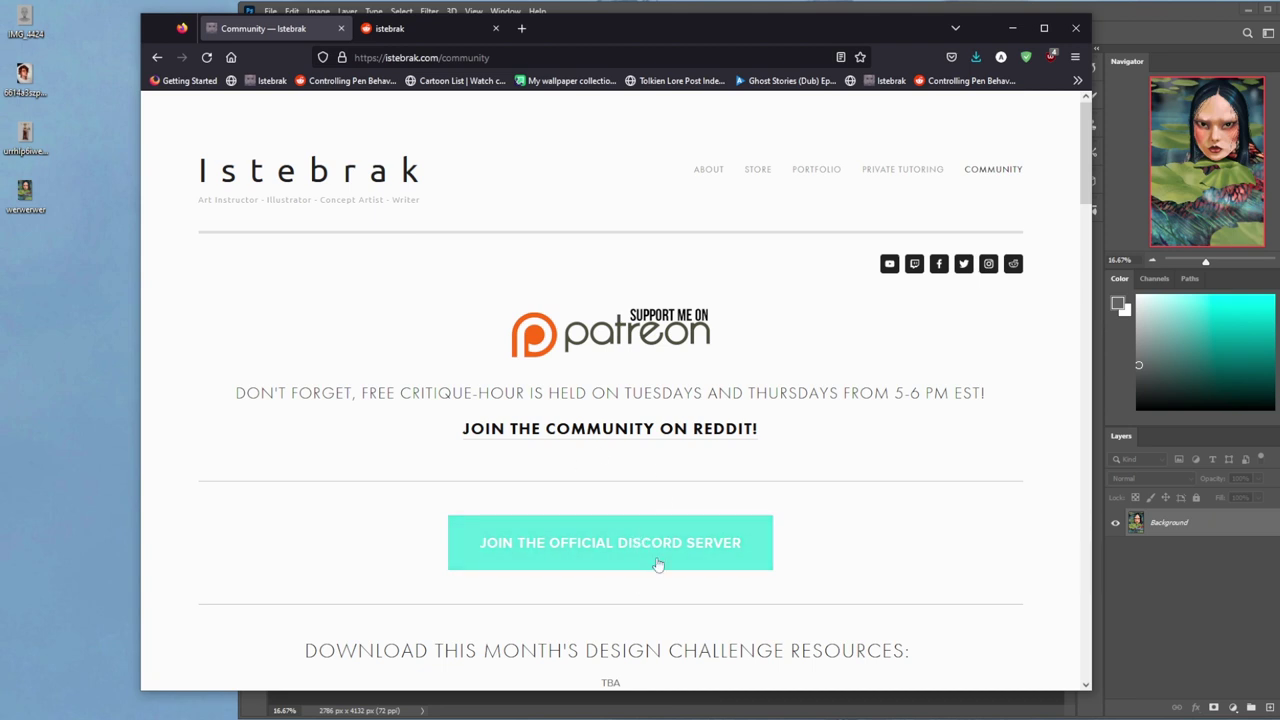
Switch to the r/istebrak subreddit tab listing the 14 Day Challenge posts
left_click(429, 33)
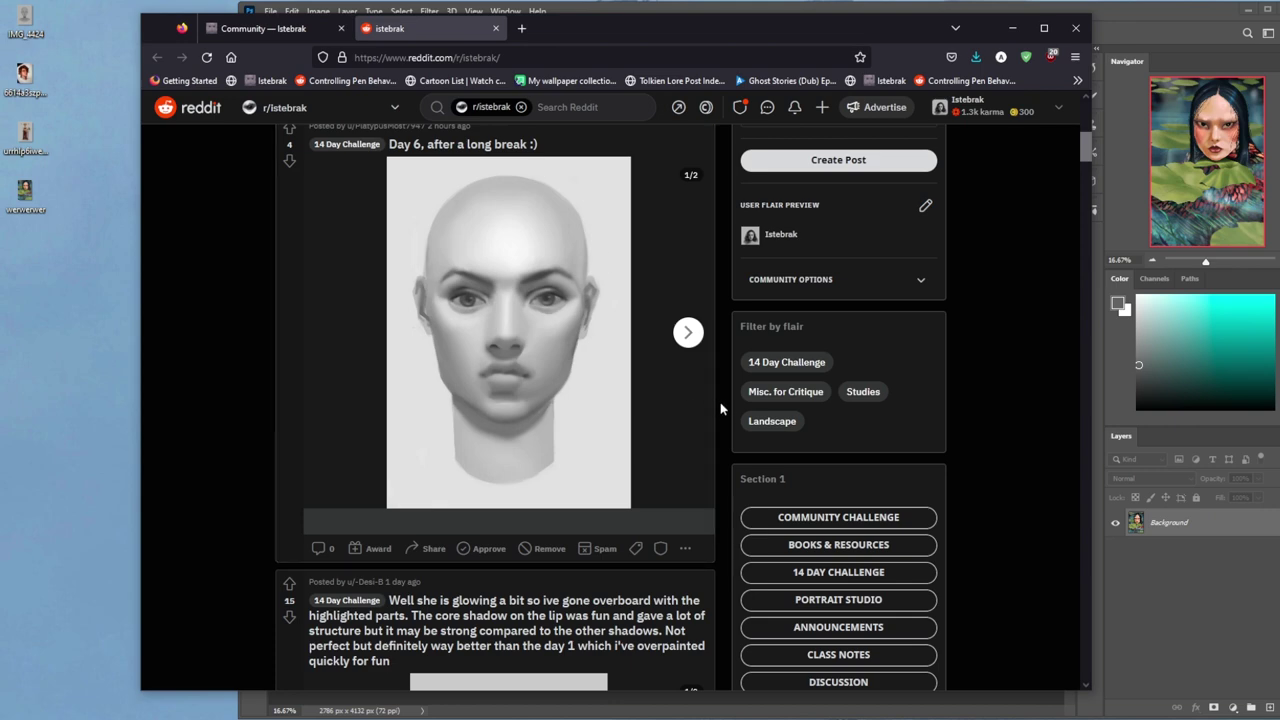
Scroll through the r/istebrak posts, then minimize Firefox to reveal the portrait in Photoshop
scroll(720, 402, "up", 5)
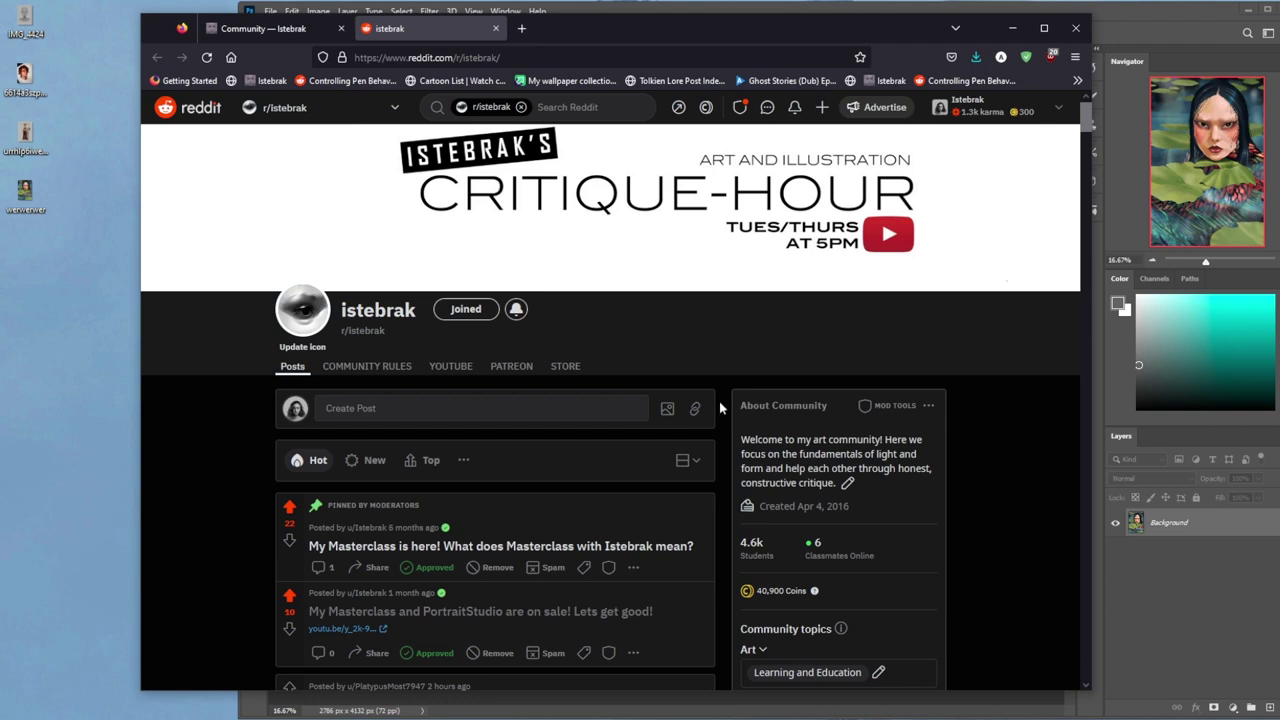
scroll(719, 407, "down", 3)
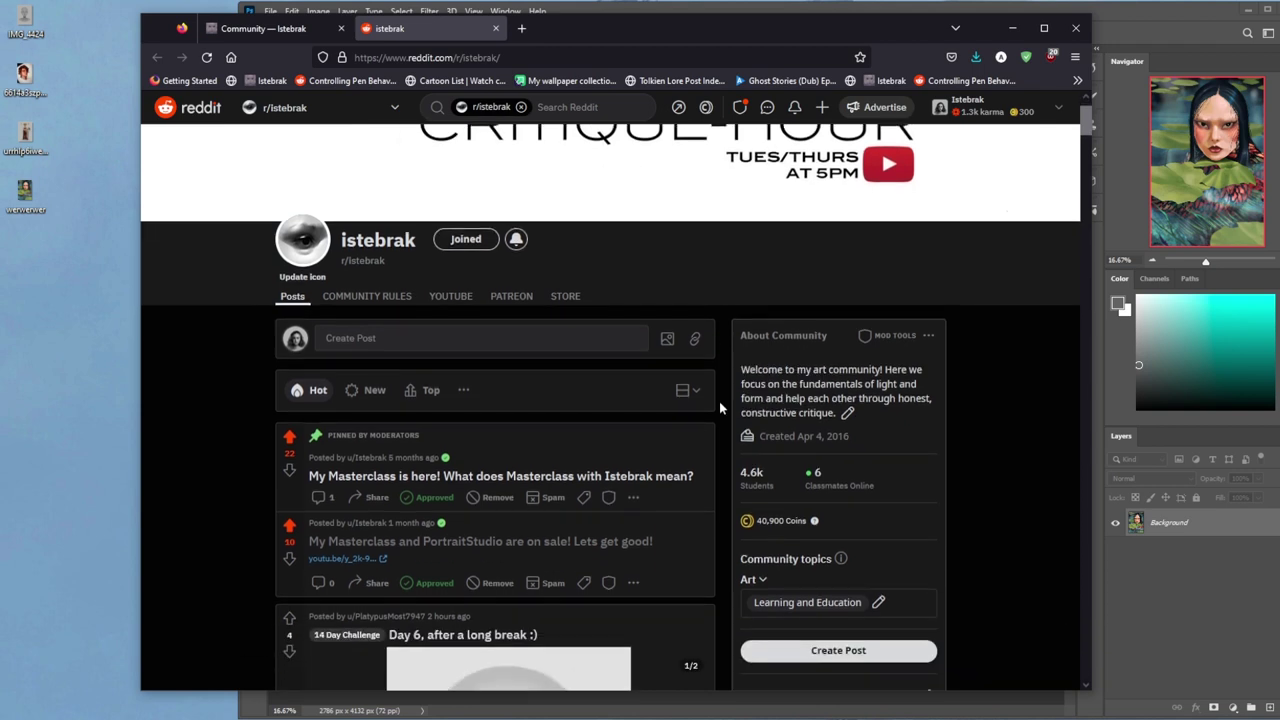
scroll(719, 407, "up", 3)
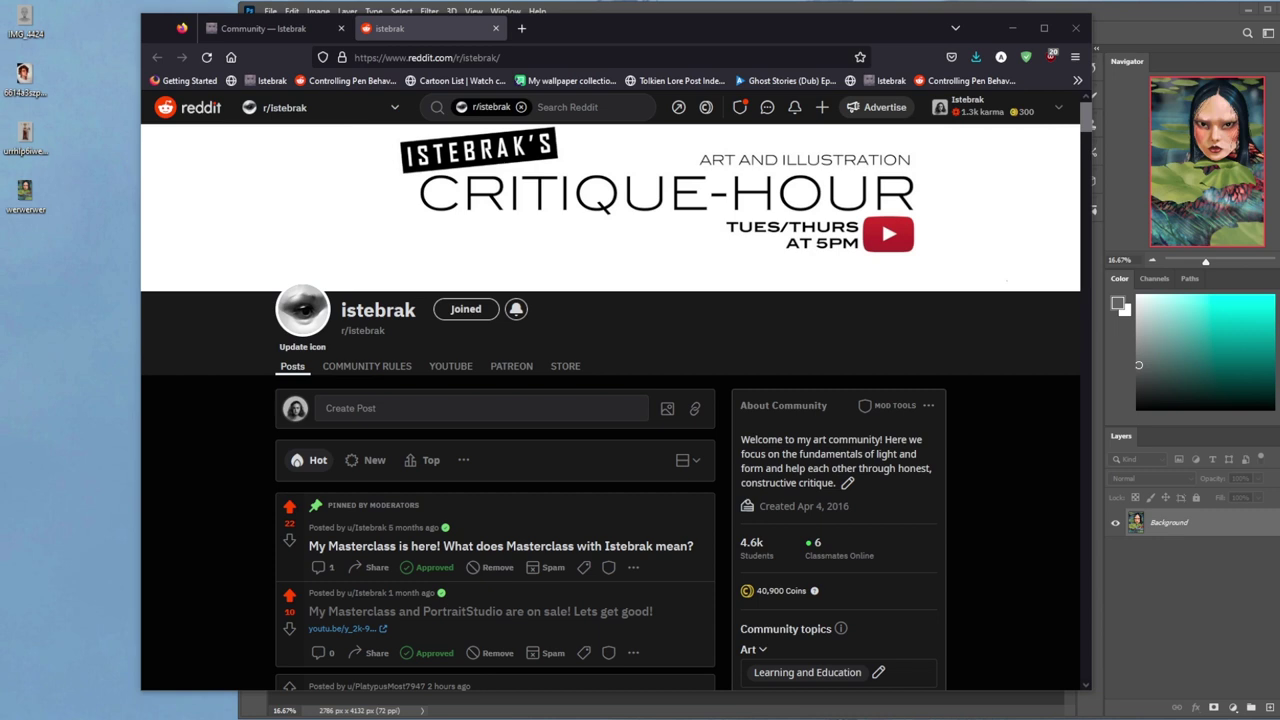
left_click(803, 12)
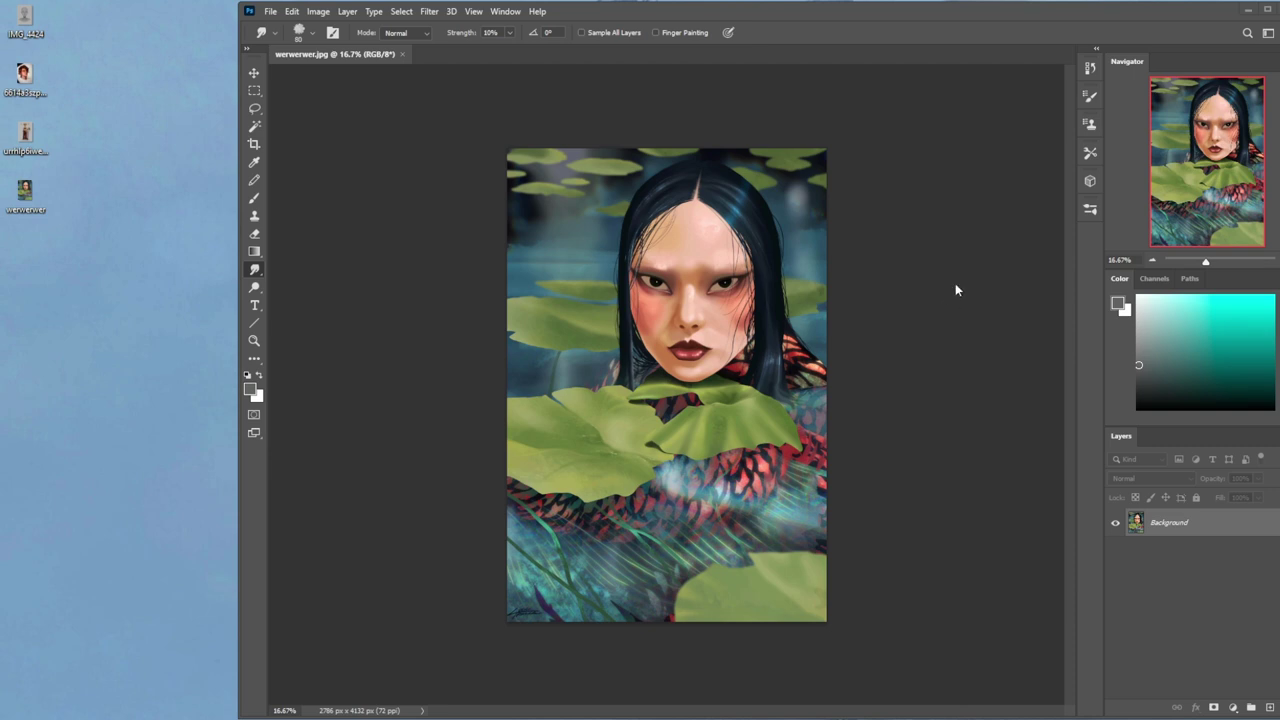
Maximize Photoshop, open PortraitStudio, review its indirect lighting and scene lights, and move it aside
double_click(824, 11)
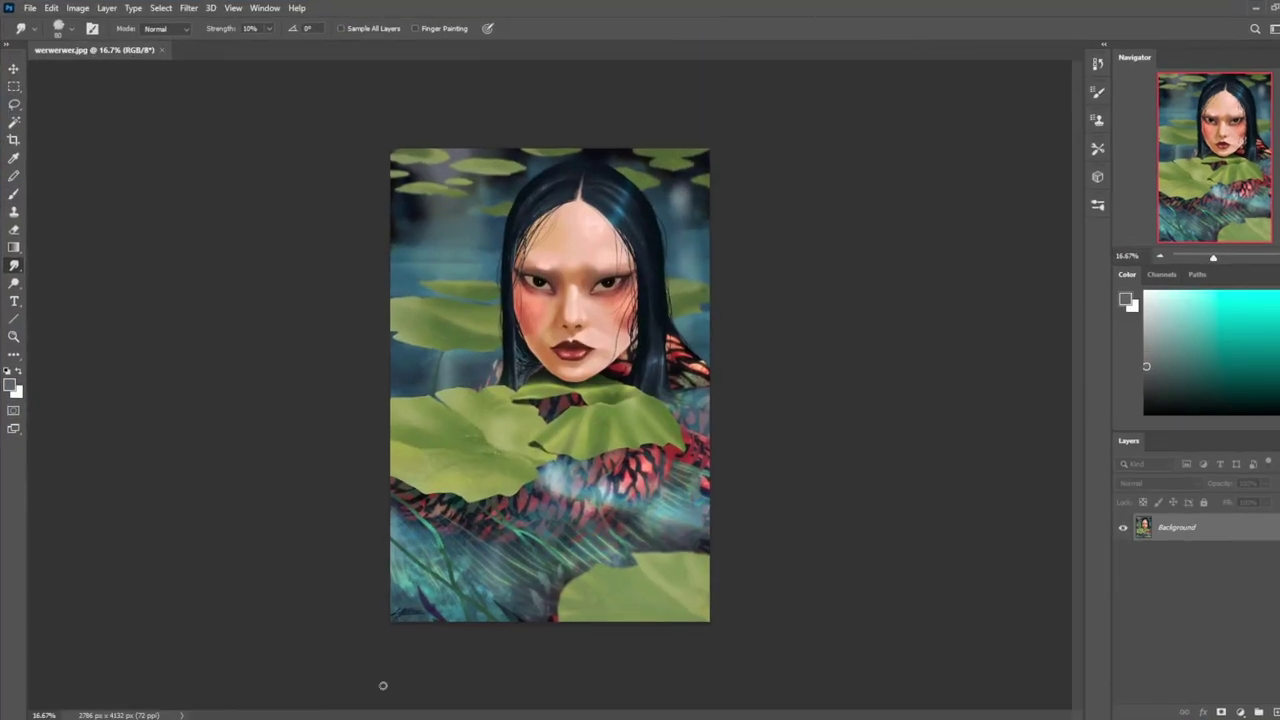
left_click(190, 682)
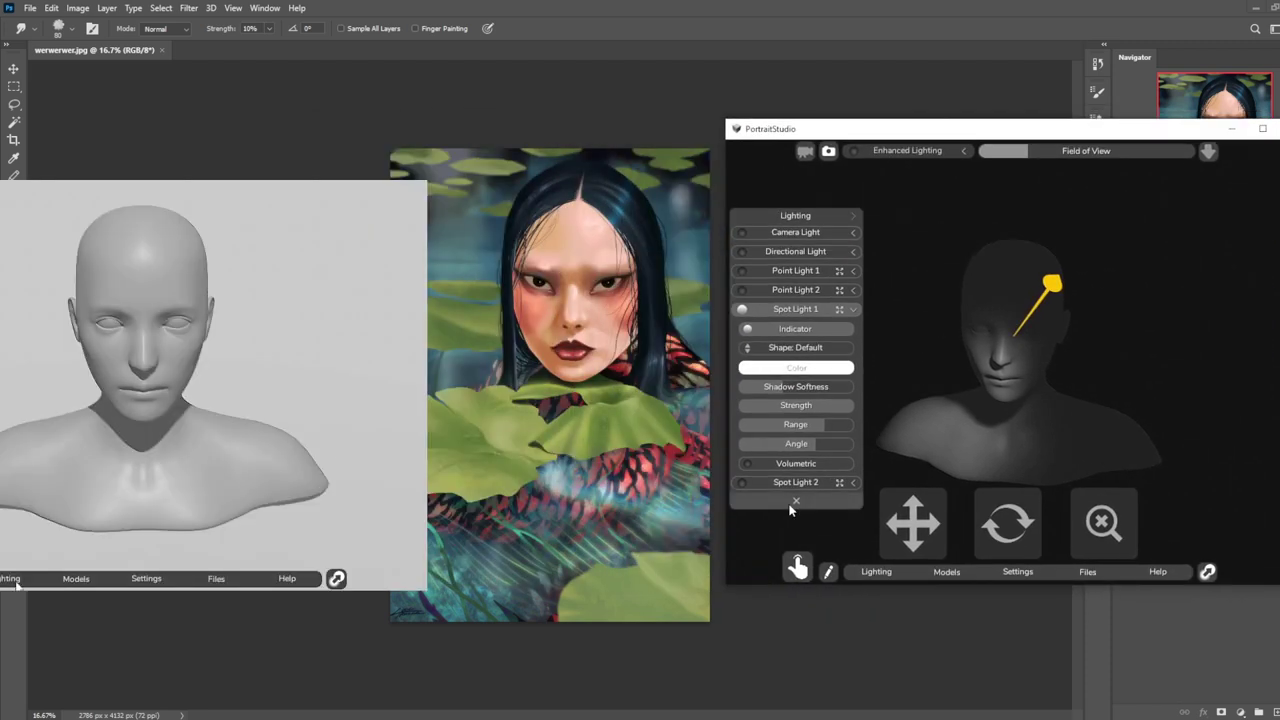
left_click(853, 215)
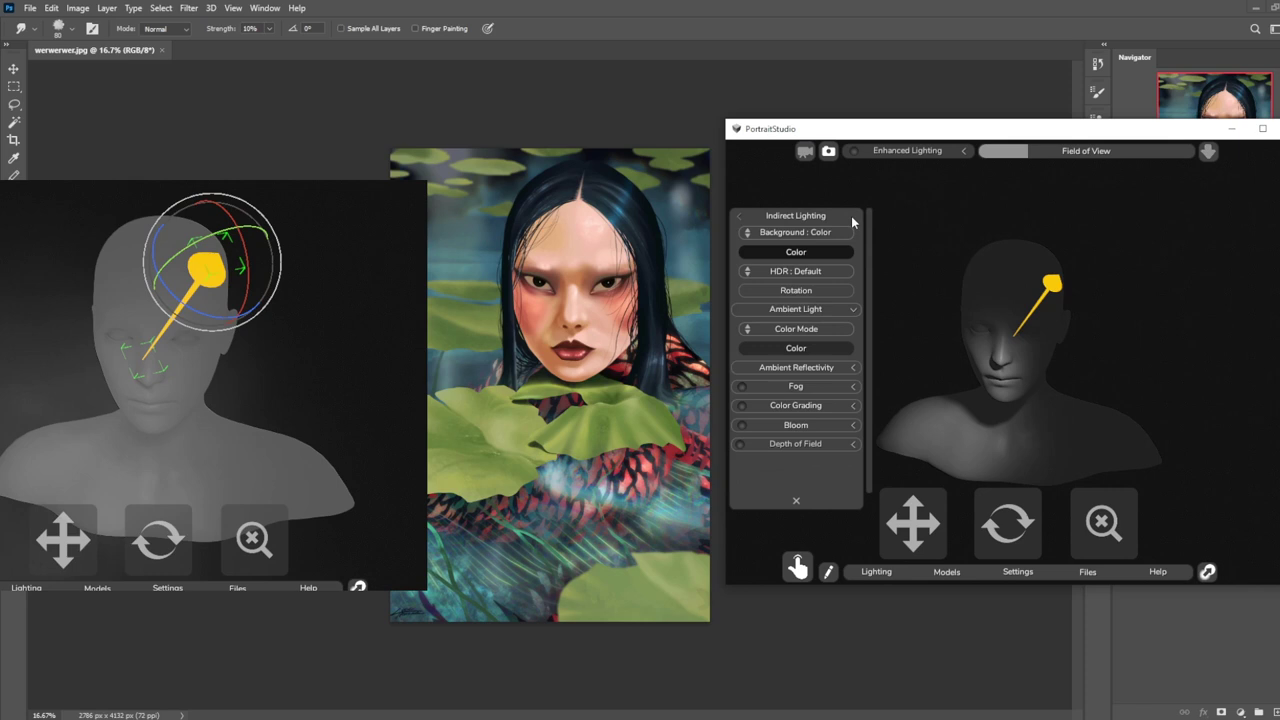
left_click(739, 216)
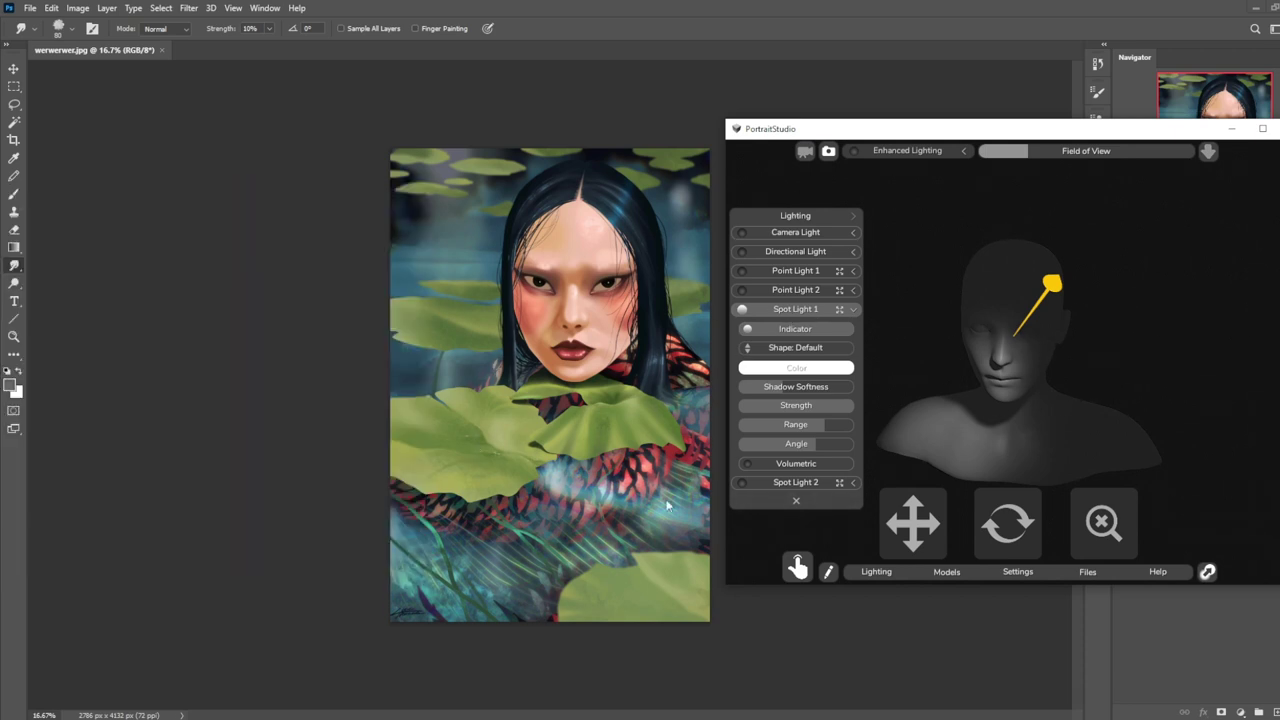
left_click_drag(819, 122, 831, 119)
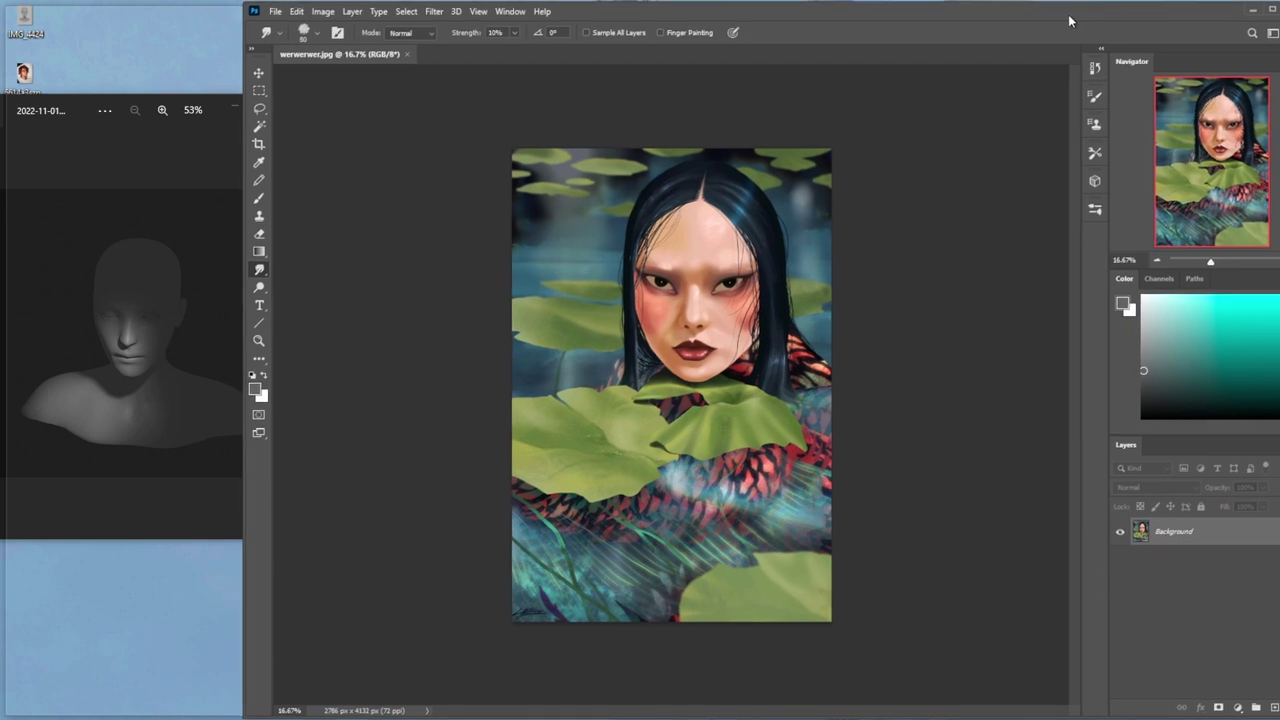
Choose a dark, muted blue as the foreground colour in the Color panel
double_click(1068, 14)
double_click(1071, 13)
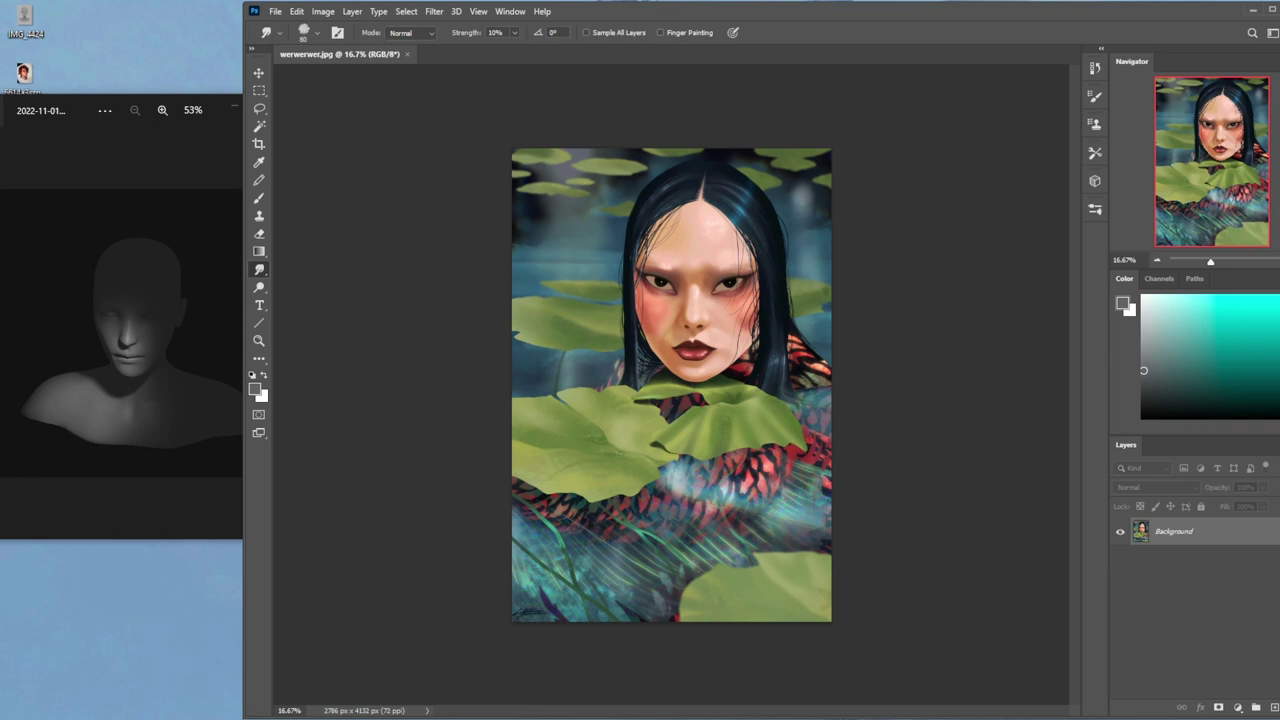
left_click_drag(1186, 414, 1175, 394)
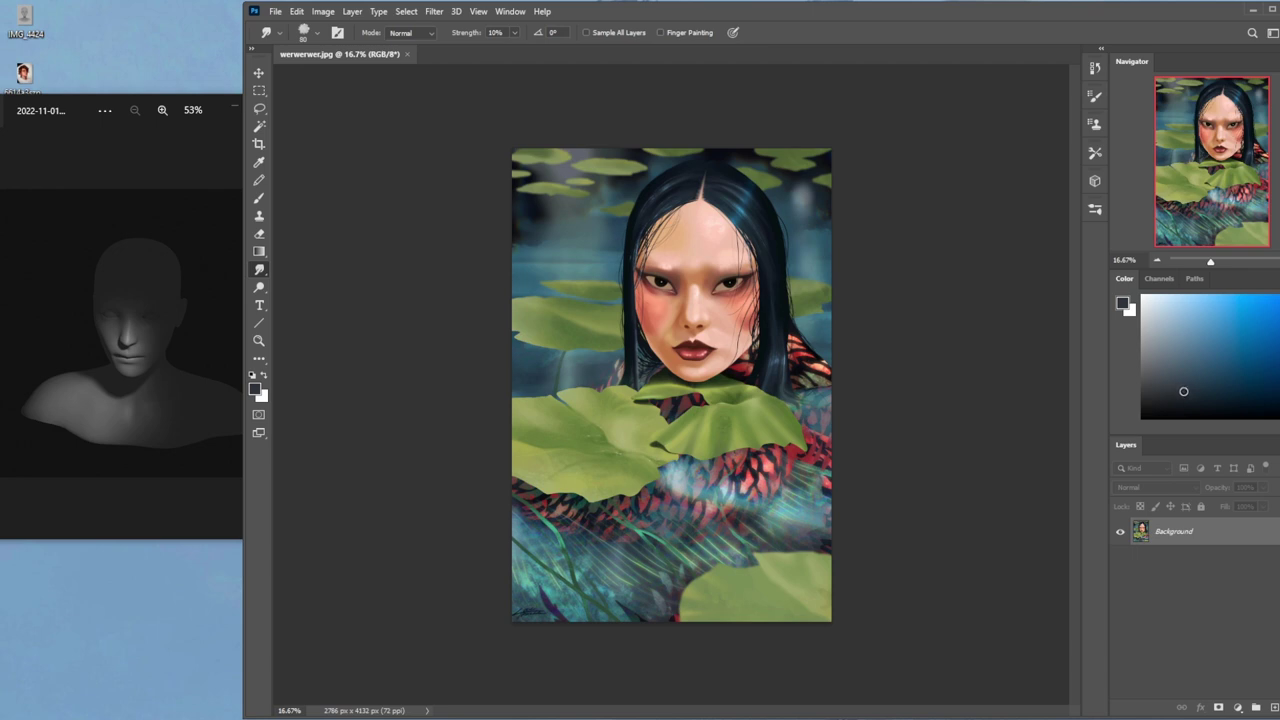
left_click_drag(1183, 393, 1191, 381)
Add a new Darken layer and fill it with the dark blue using the Paint Bucket
left_click(1274, 708)
left_click(1176, 490)
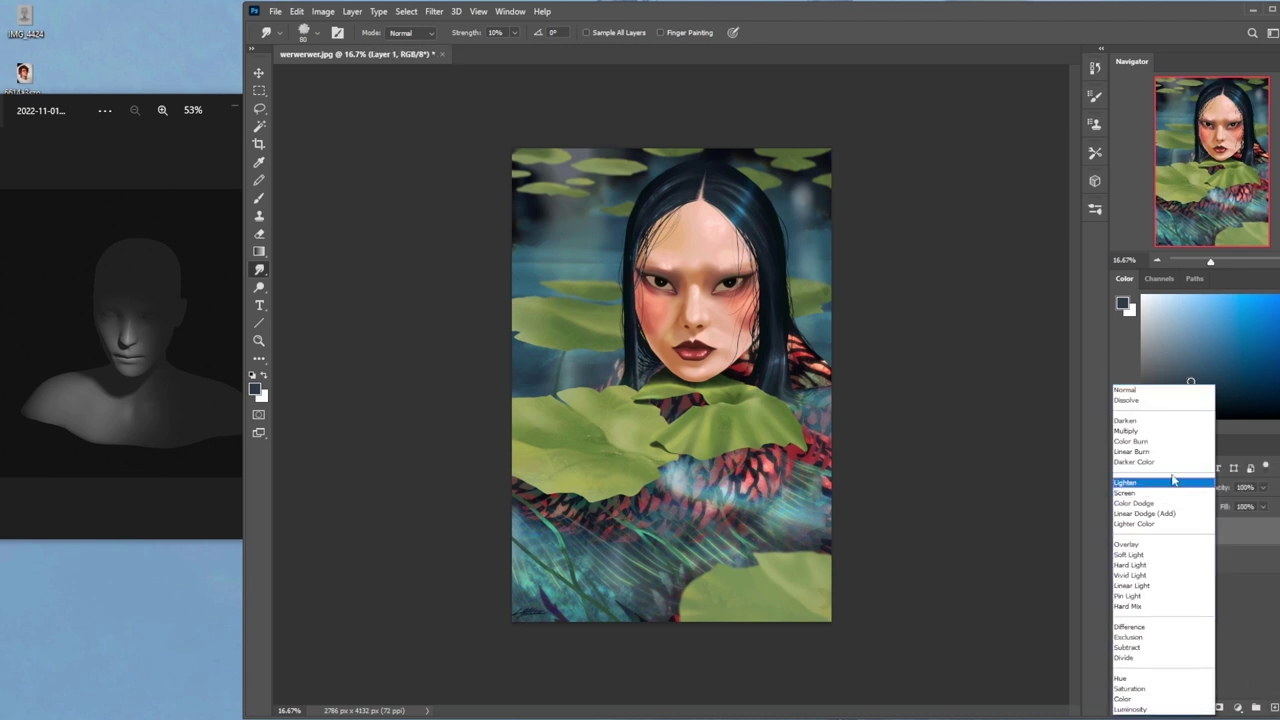
left_click(1150, 420)
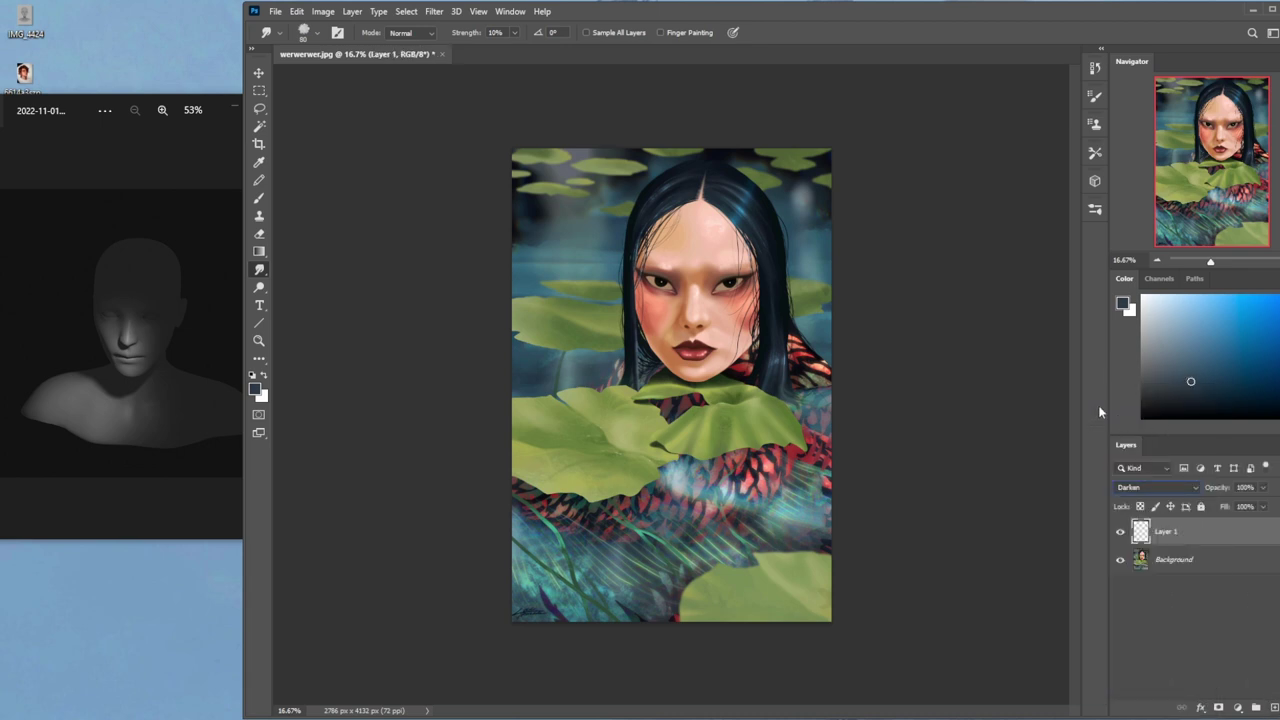
key("g")
key("shift+g")
left_click(773, 345)
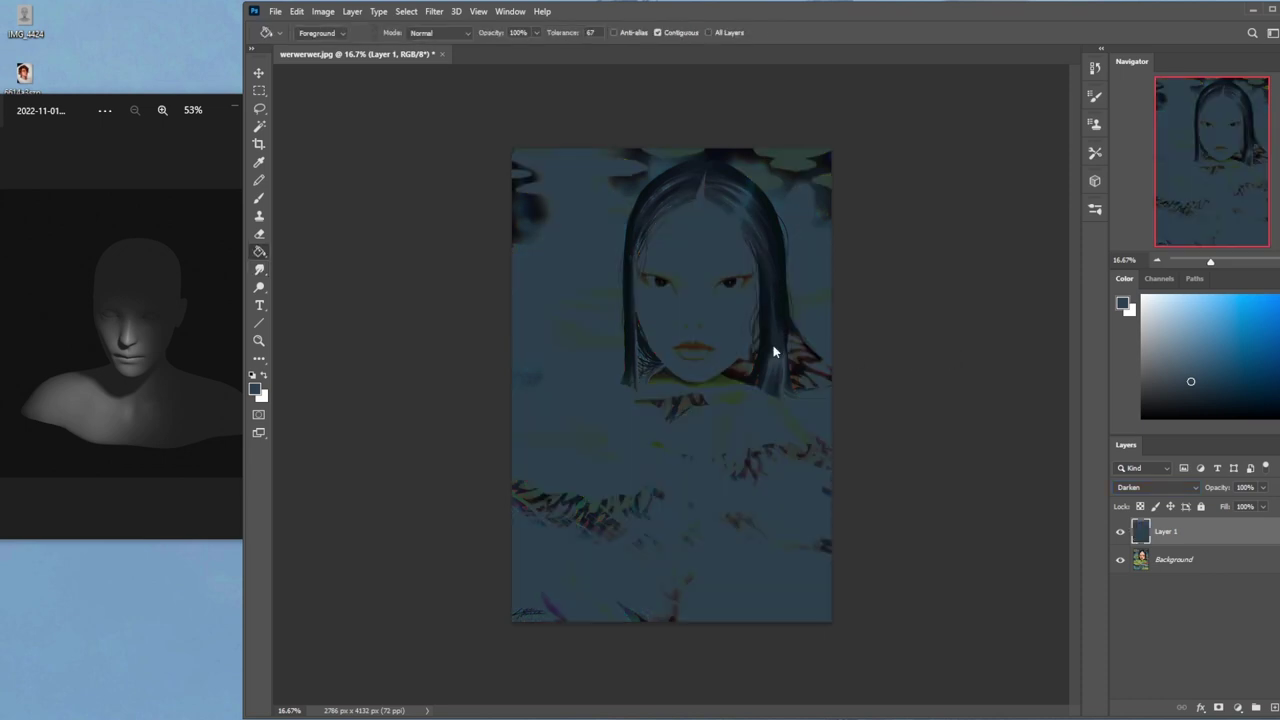
Try Layer 1 at Normal with 50% fill, then settle on Darken with a higher fill
left_click(1150, 490)
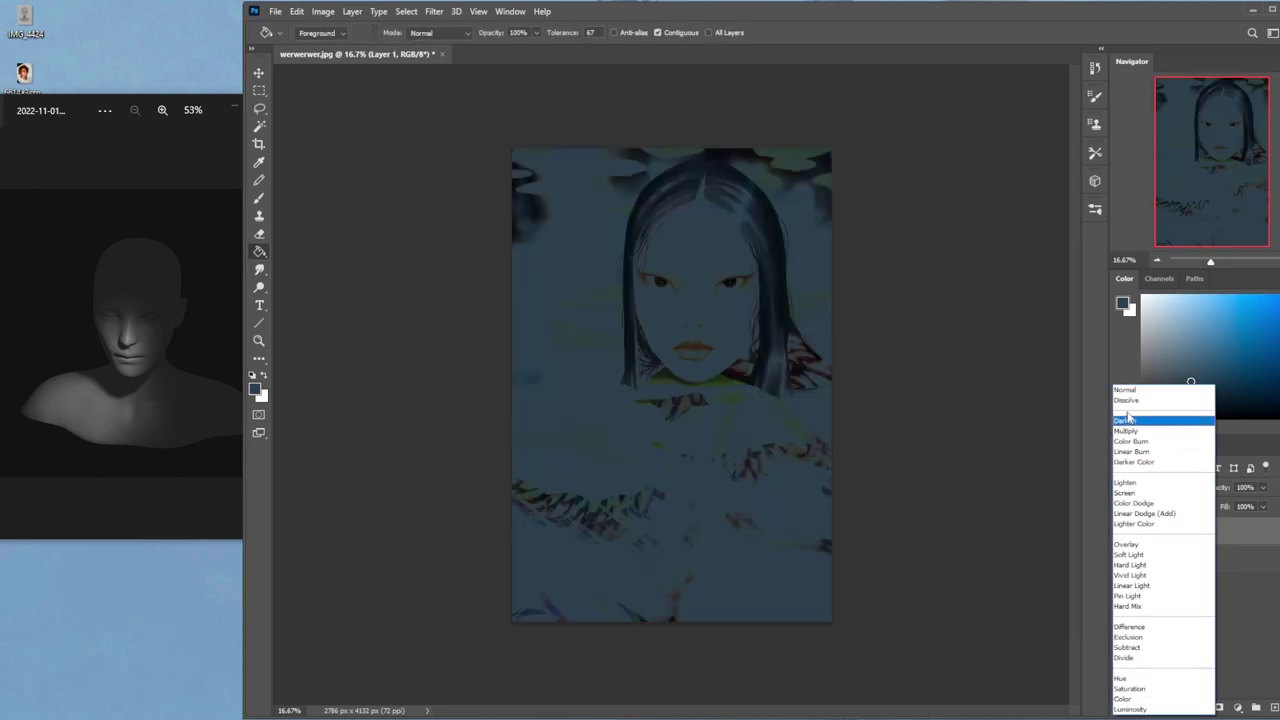
left_click(1135, 390)
left_click(1263, 506)
left_click(1231, 523)
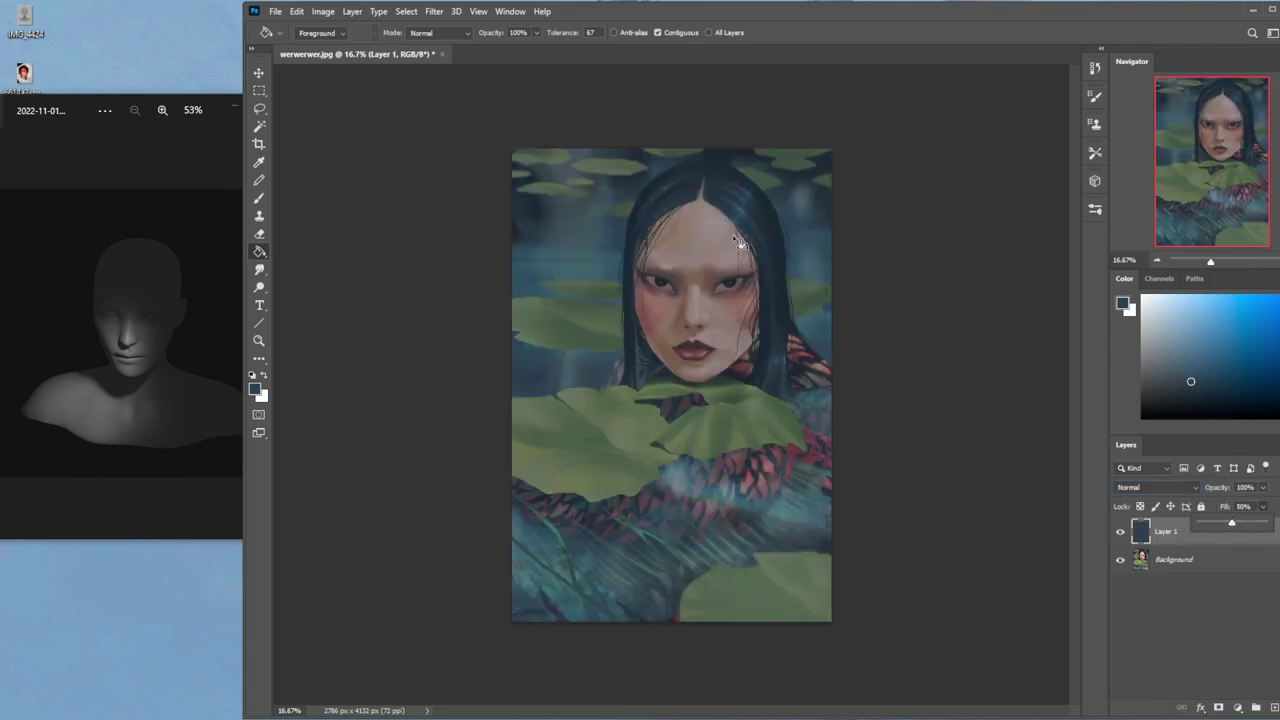
left_click(1157, 489)
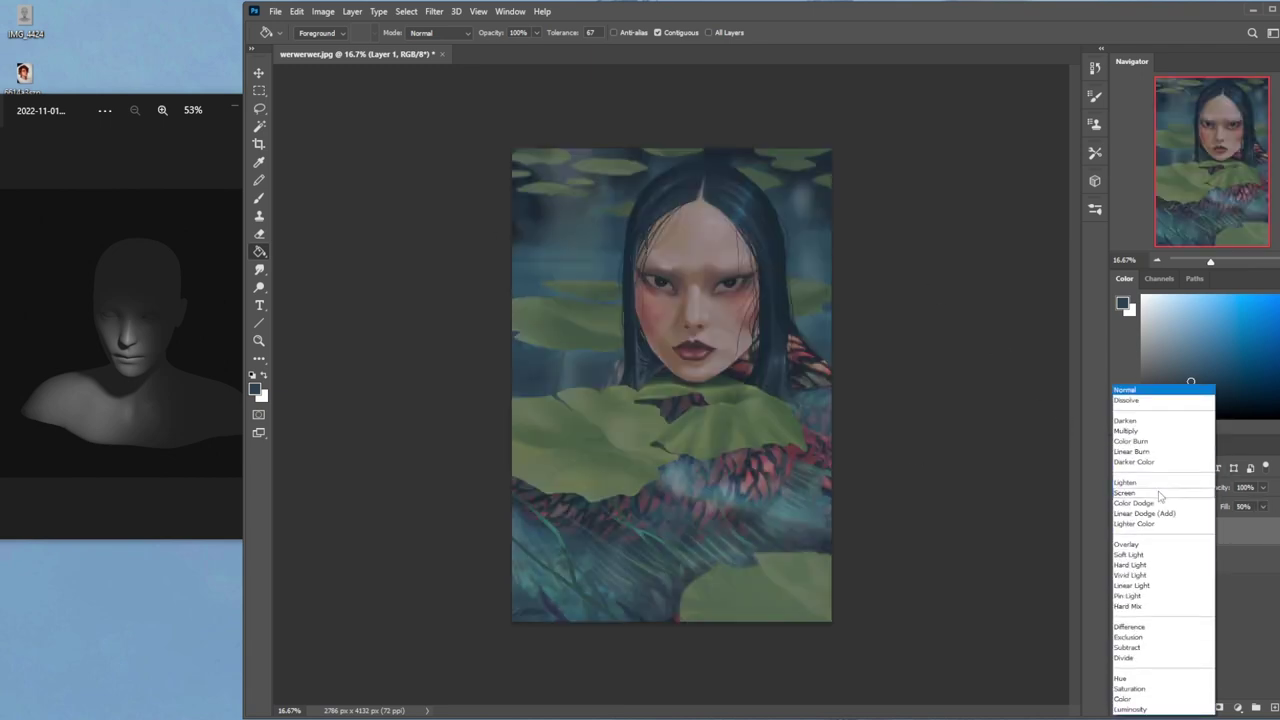
left_click(1125, 421)
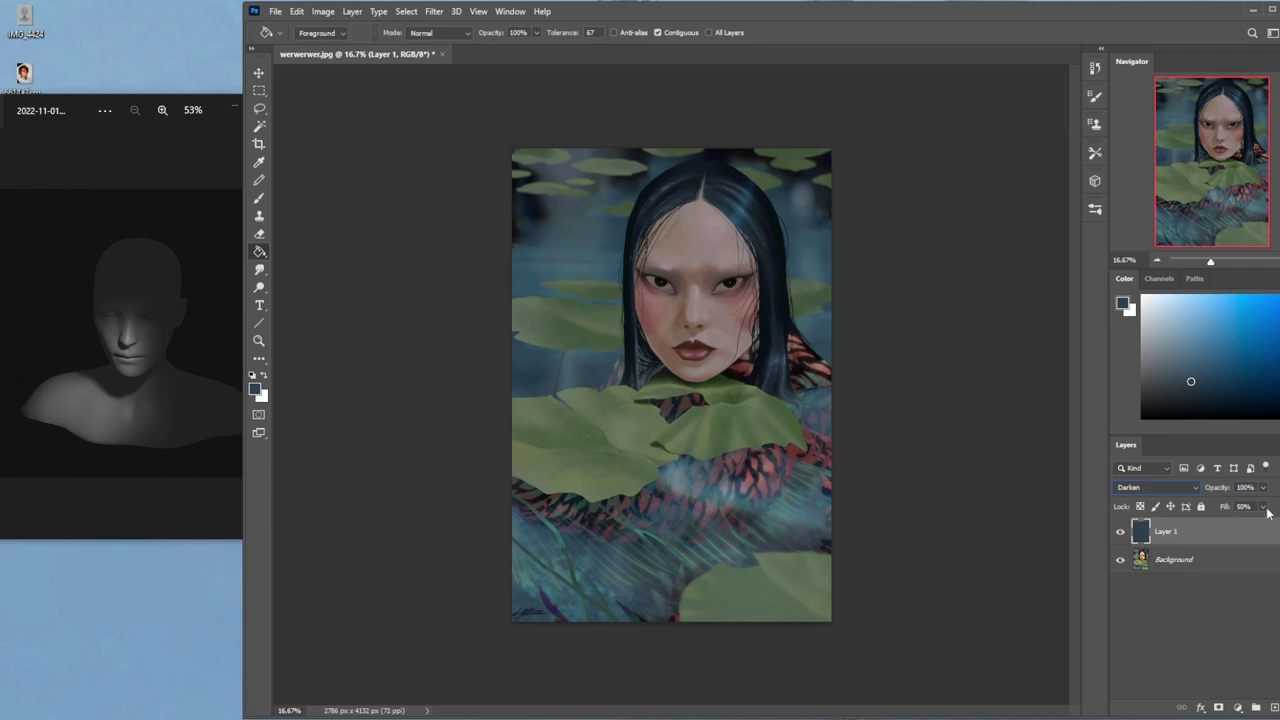
left_click(1263, 506)
left_click_drag(1261, 526, 1279, 525)
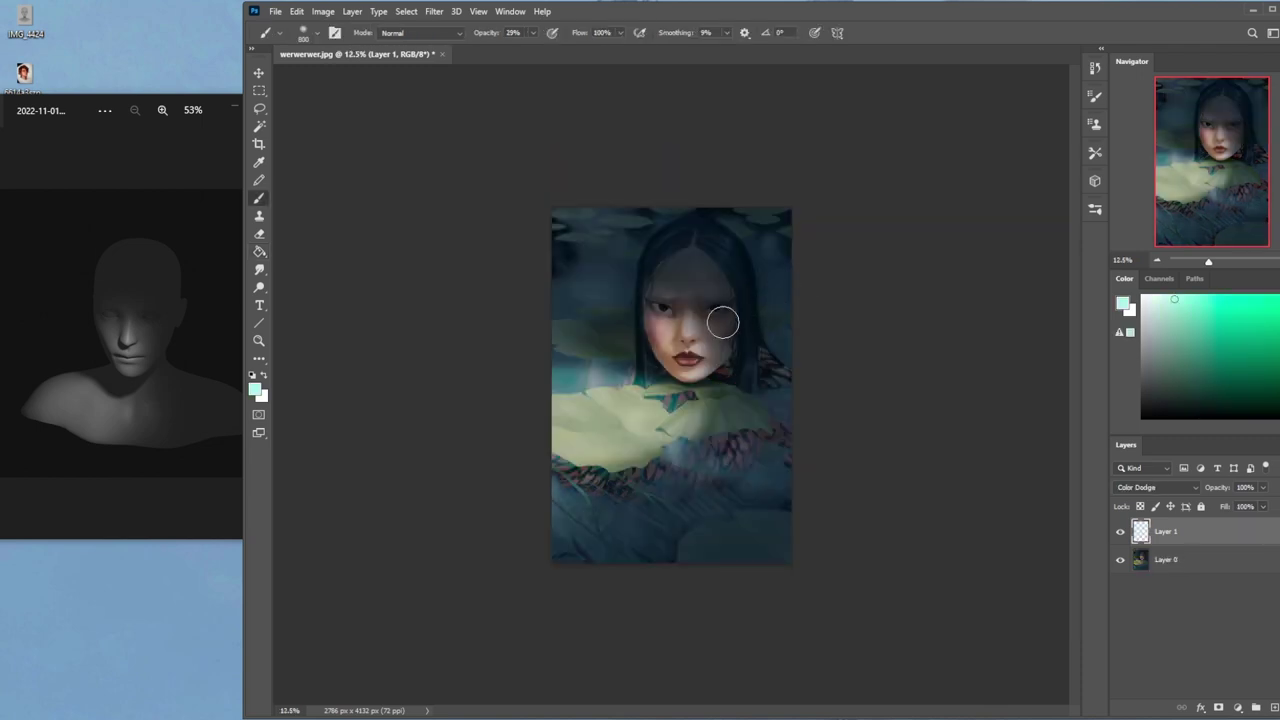
Erase the glow from the left cheek and around the eyes, resizing the eraser between 700, 300 and 400
key("e")
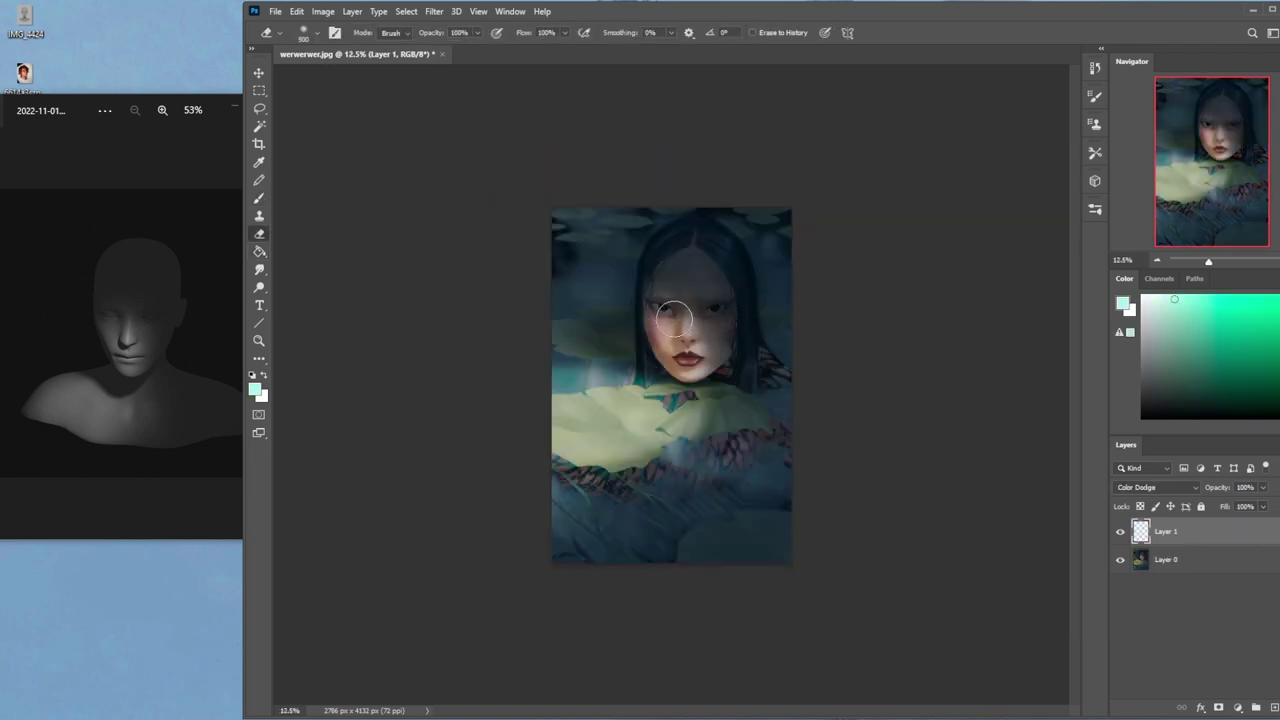
left_click_drag(674, 318, 638, 287)
key("bracketright")
key("bracketright")
mouse_move(716, 328)
left_mouse_down()
mouse_move(686, 321)
mouse_move(718, 320)
left_mouse_up()
key("bracketleft")
key("bracketleft")
key("bracketleft")
key("bracketleft")
key("bracketleft")
key("bracketright")
key("bracketright")
key("b")
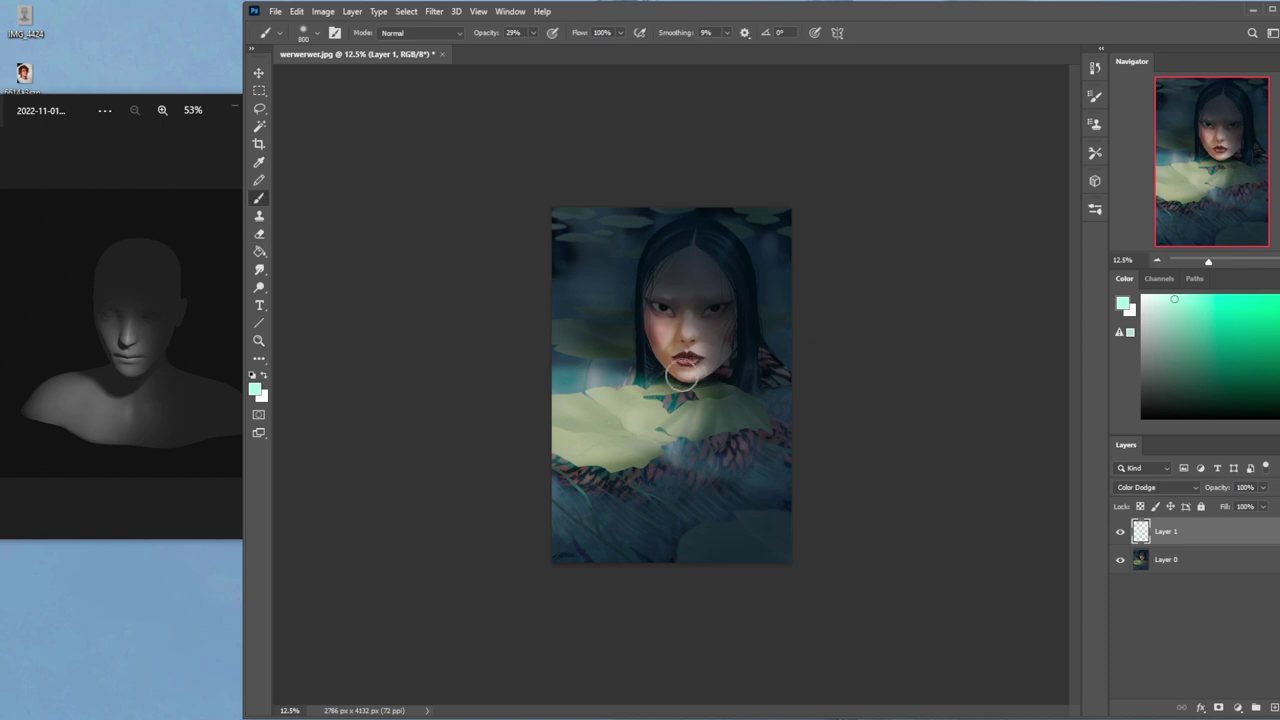
key("e")
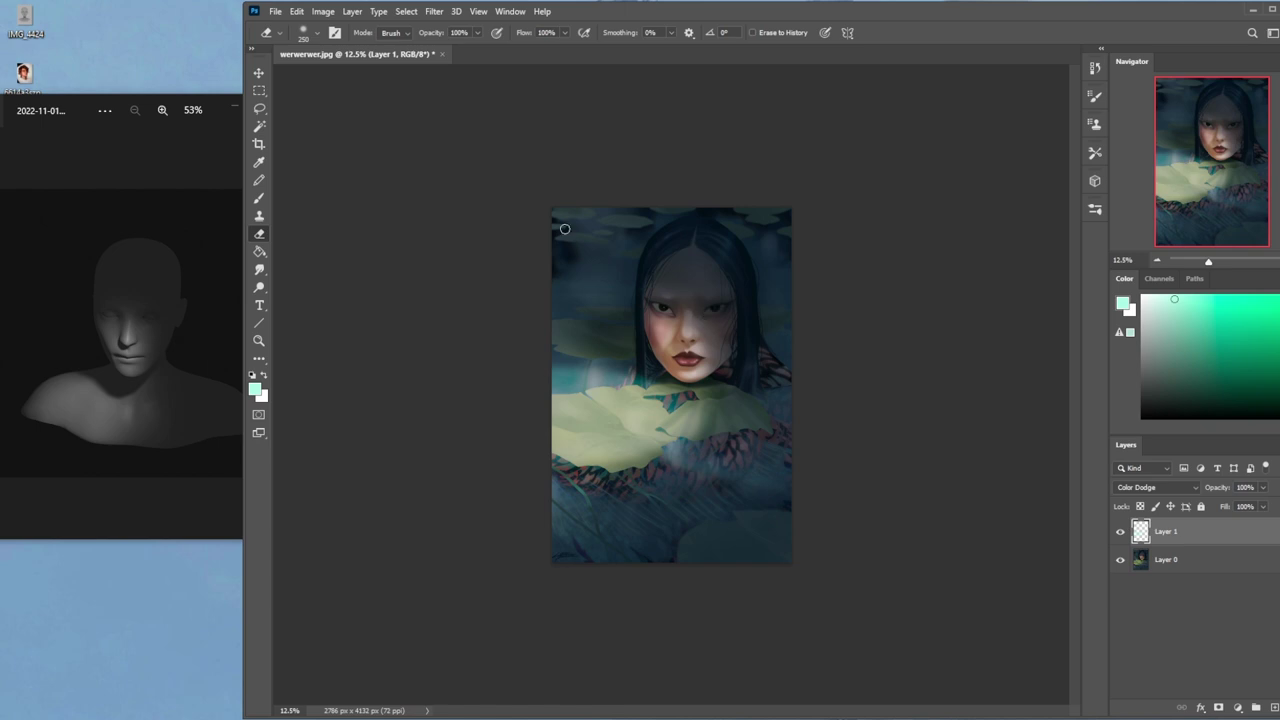
Toggle Layer 1 on and off repeatedly to compare the painting with and without the glow
left_click(1120, 532)
left_click(1120, 532)
left_click(1120, 532)
left_click(1120, 532)
left_click(1120, 531)
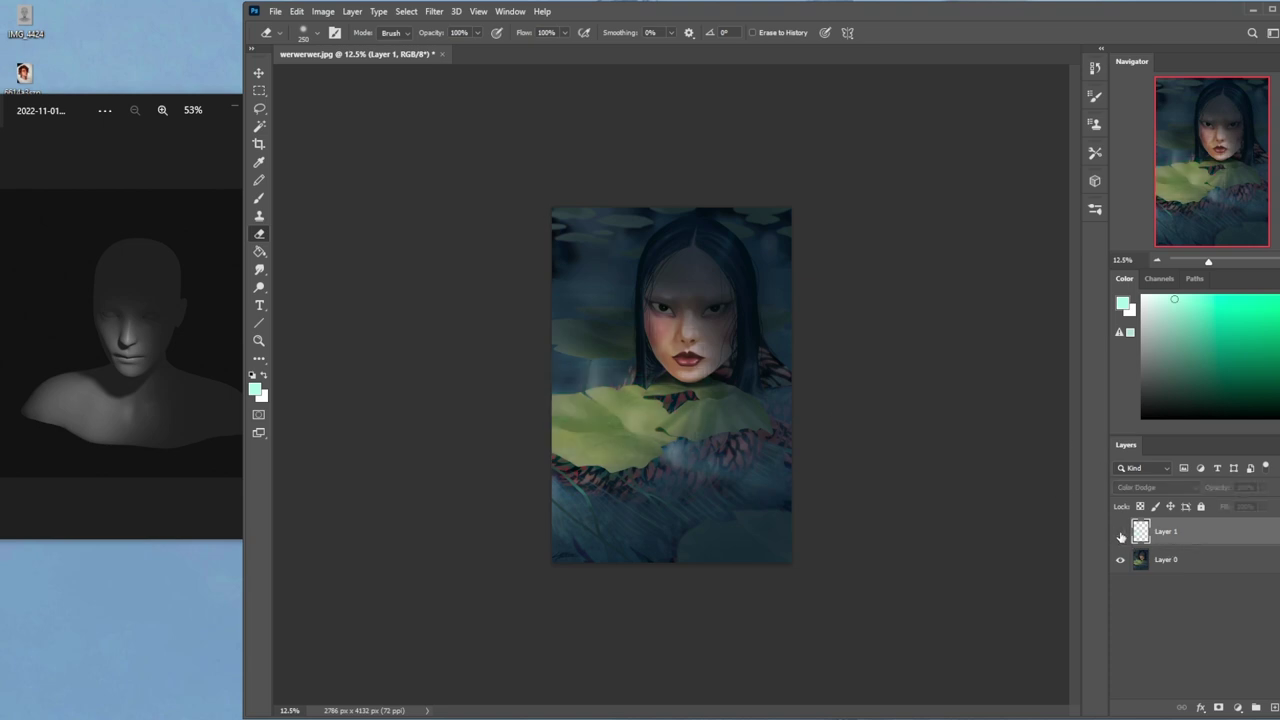
left_click(1120, 531)
left_click(1120, 533)
left_click(1120, 533)
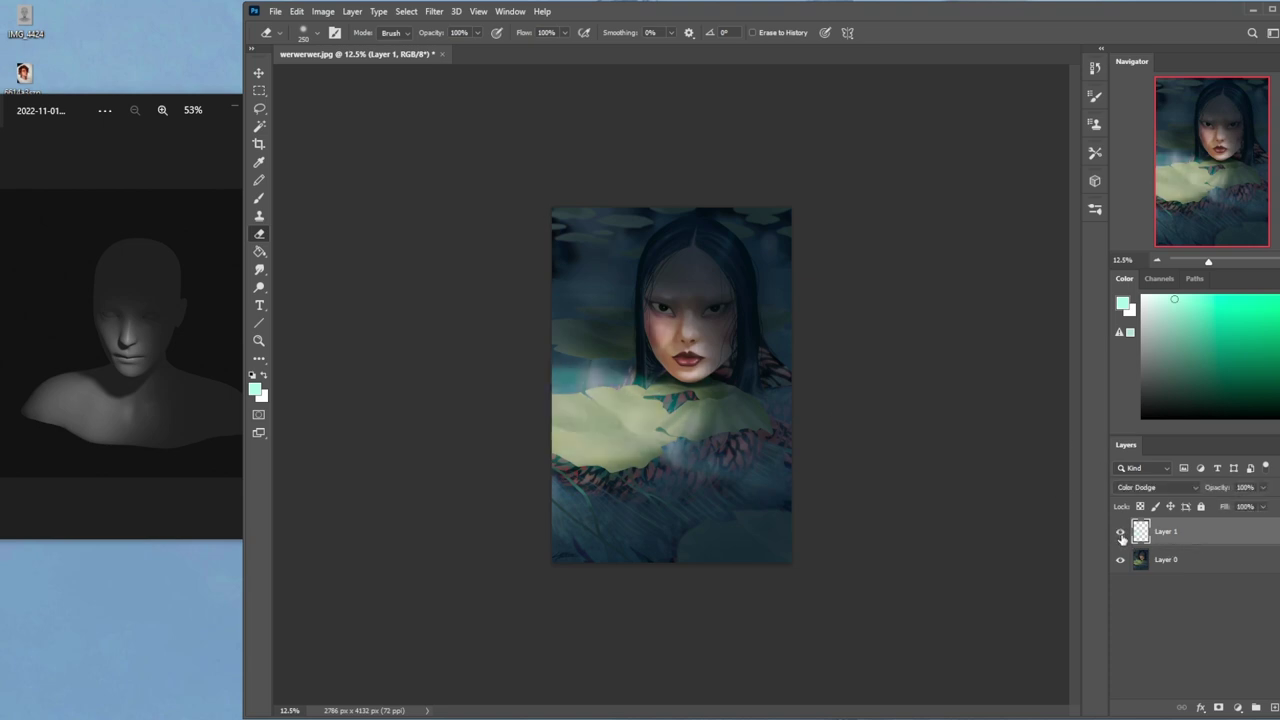
left_click(1120, 532)
left_click(1120, 532)
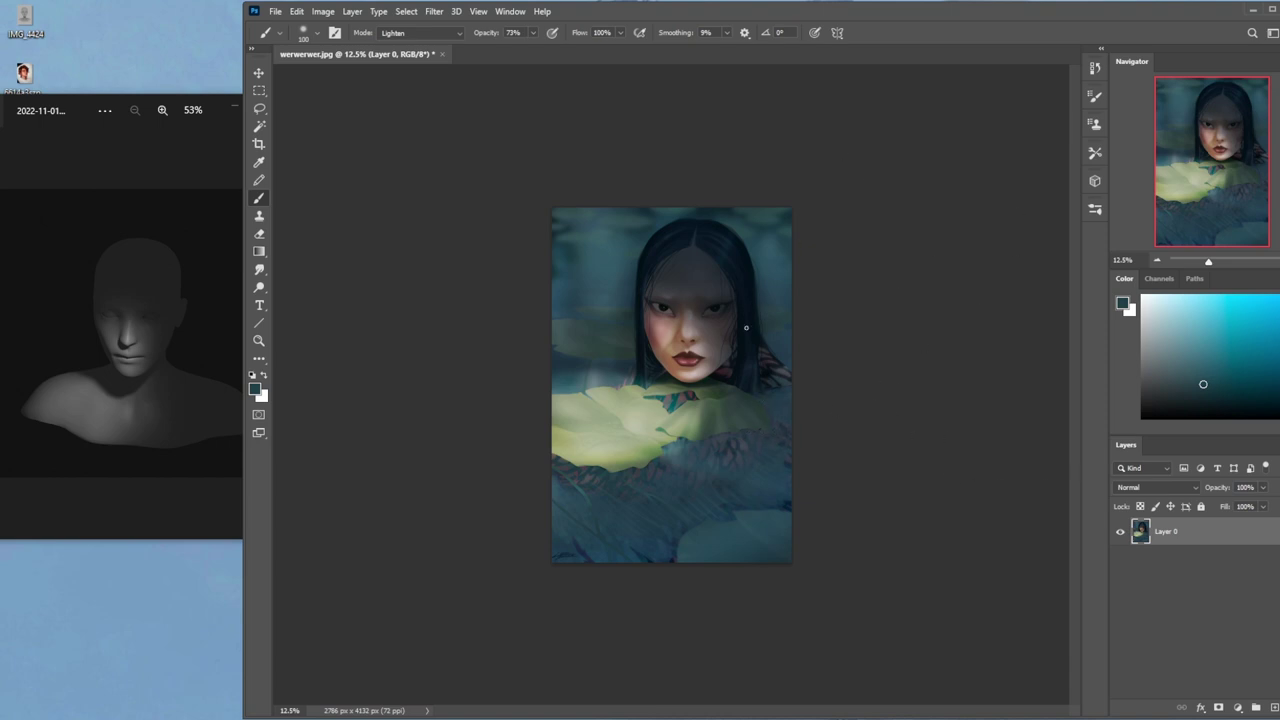
Sample a lily-pad colour, switch the brush from Lighten to Normal mode, and pick a new shadow colour
left_click(724, 419, "alt")
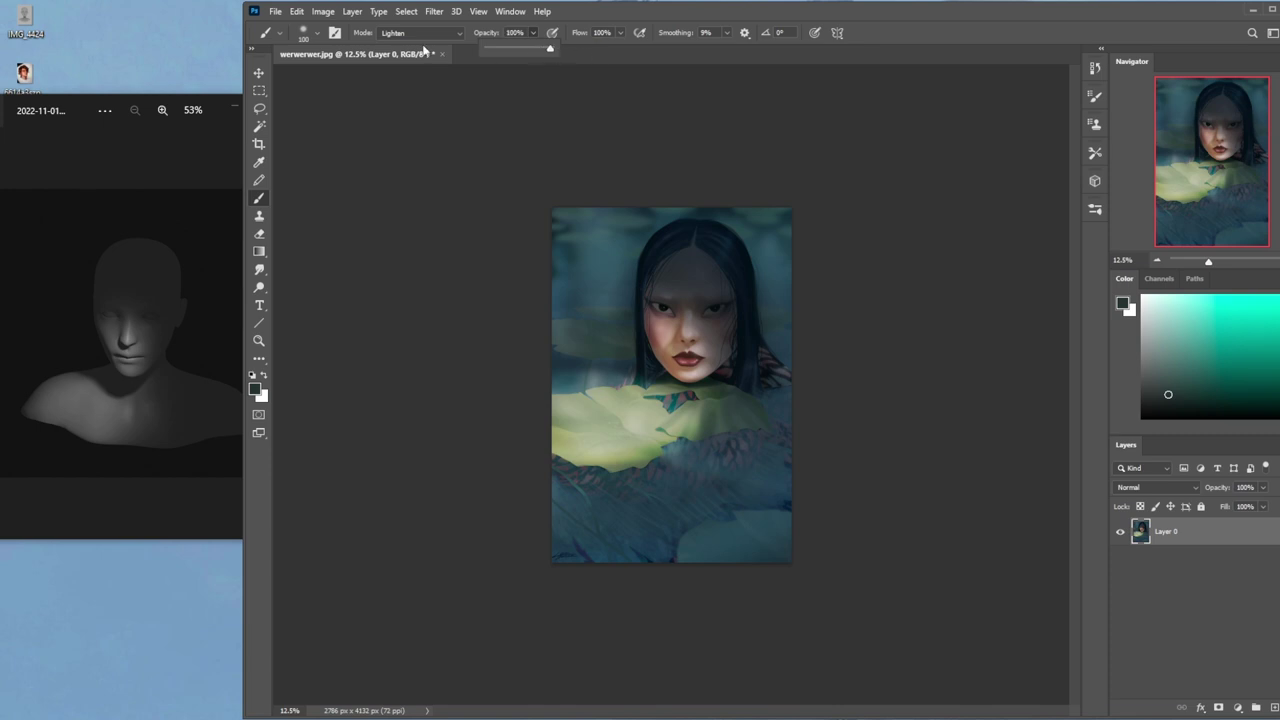
left_click(420, 33)
left_click(415, 38)
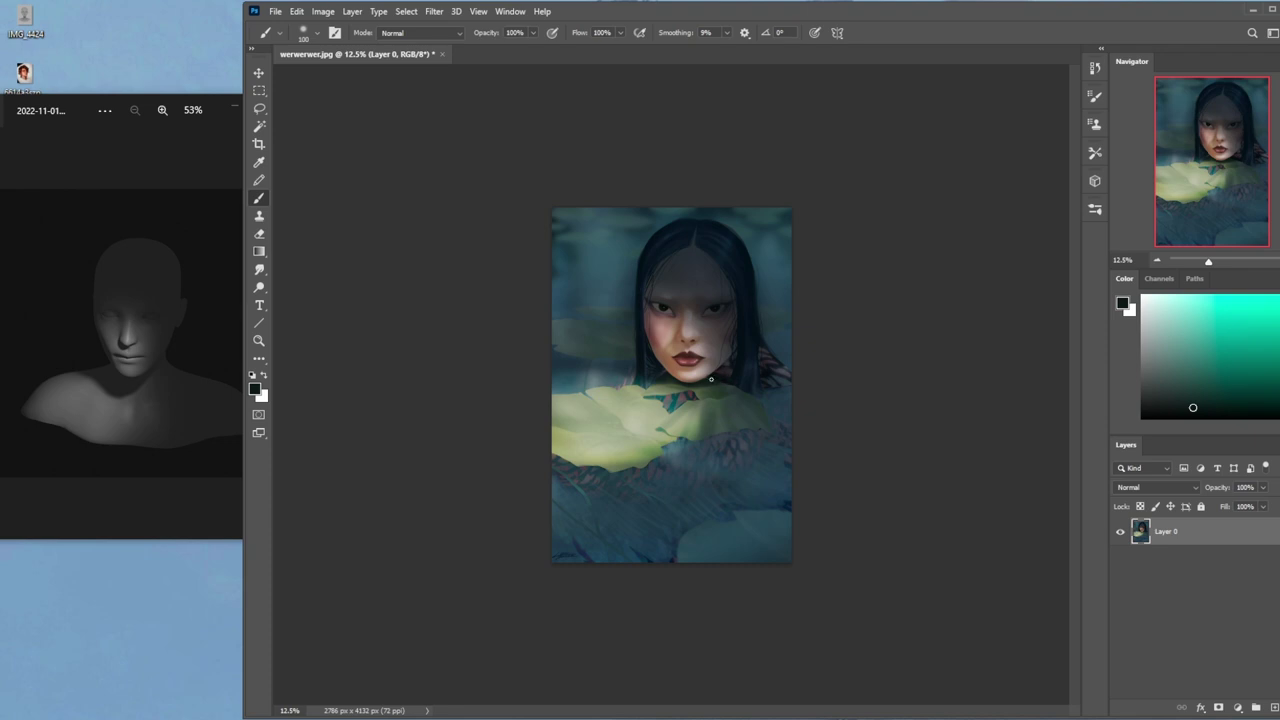
left_click(764, 392, "alt")
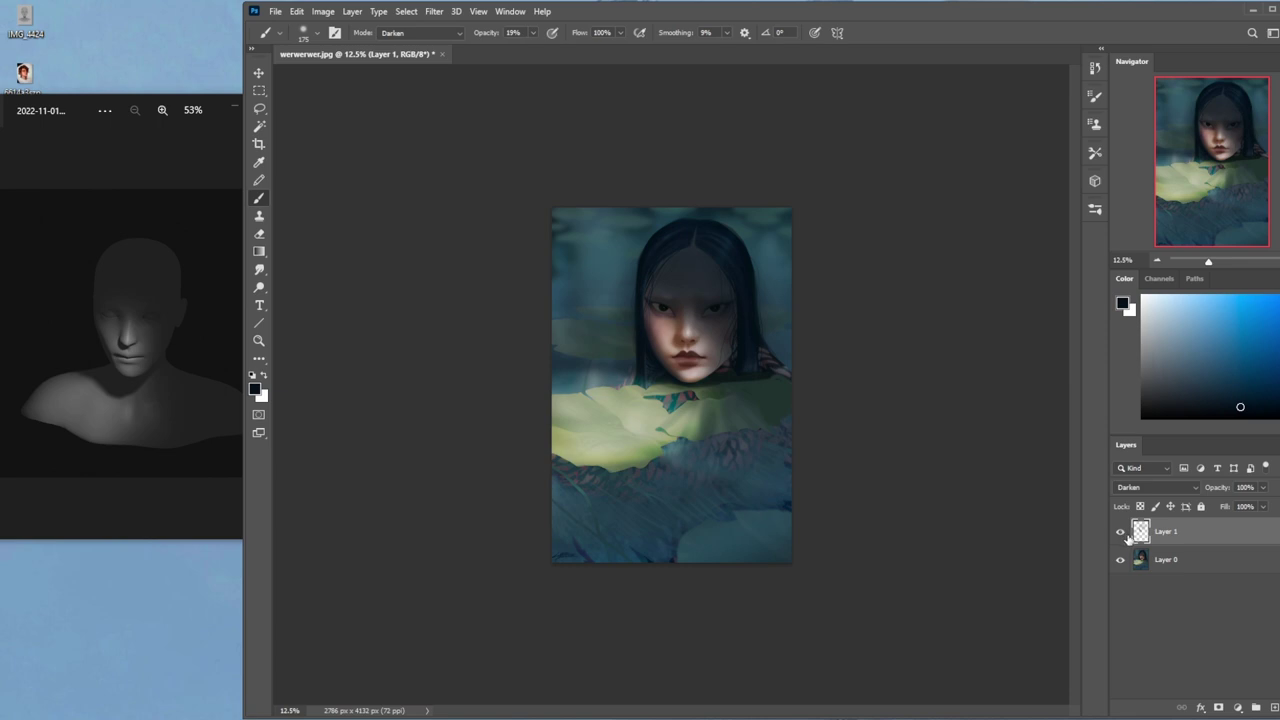
Zoom into the face and toggle the shadow layer repeatedly to compare, then zoom back out
key("ctrl+plus")
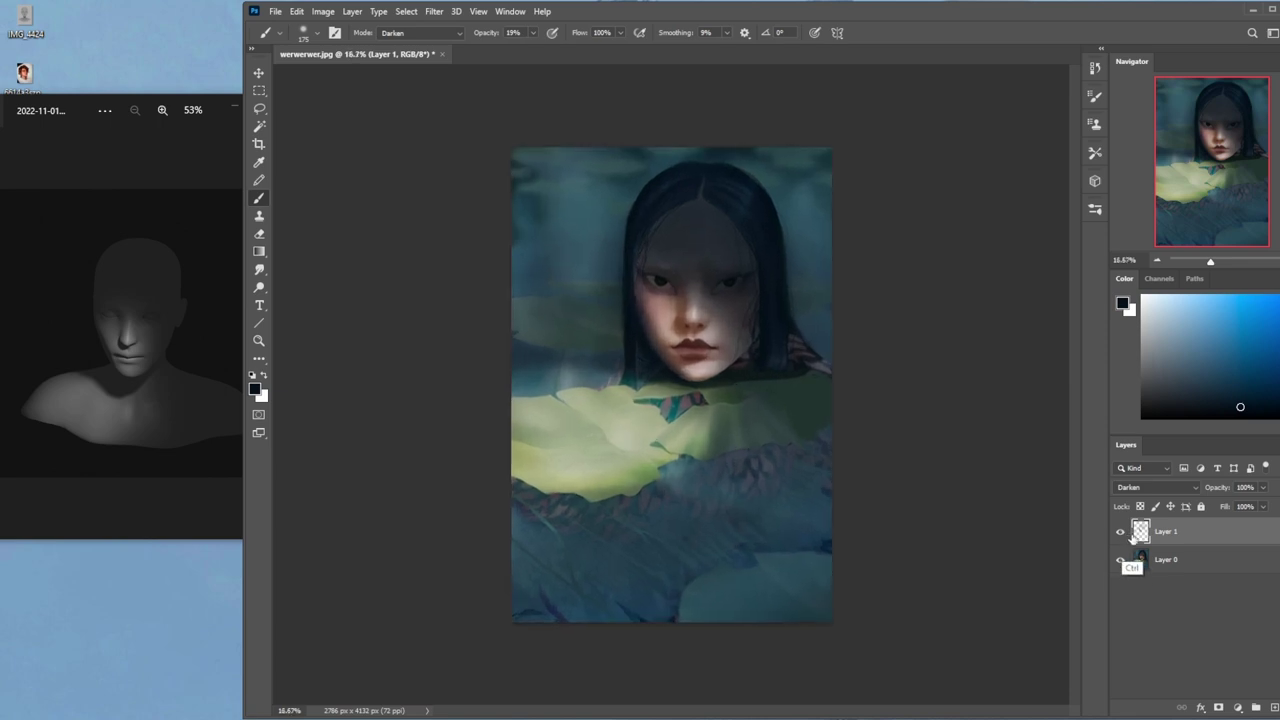
key("ctrl+plus")
left_click(1120, 533)
left_click(1120, 533)
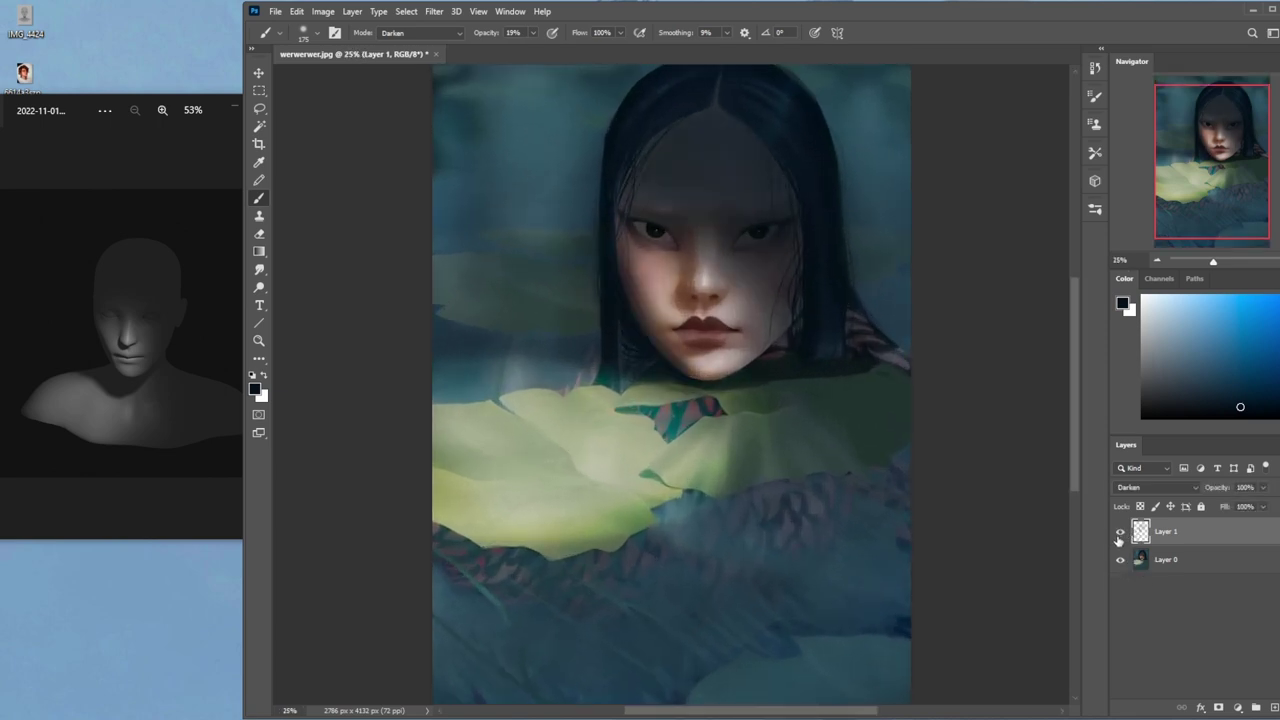
left_click(1120, 534)
left_click(1120, 533)
left_click(1121, 534)
left_click(1121, 534)
left_click(1121, 534)
left_click(1121, 534)
key("ctrl+minus")
key("ctrl+minus")
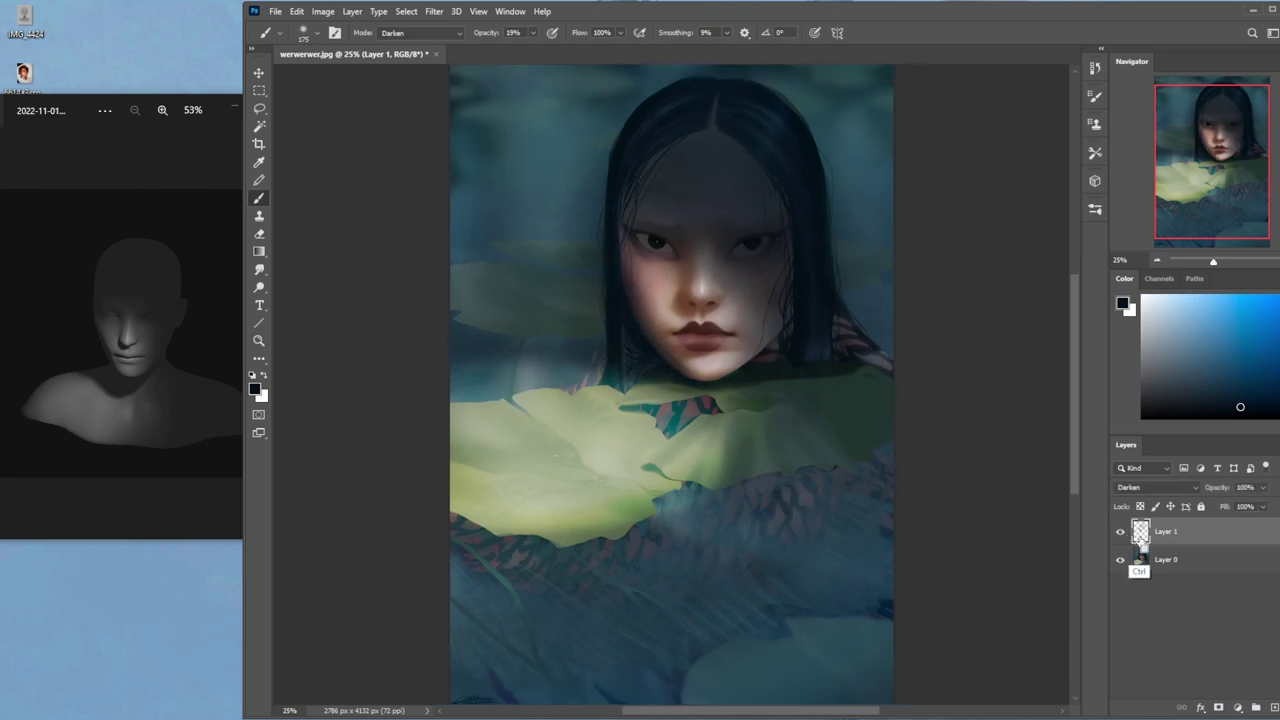
Set up the Eraser at 41% strength, adjust its size, and hide the shadow layer to check the face
key("e")
key("bracketright")
key("bracketright")
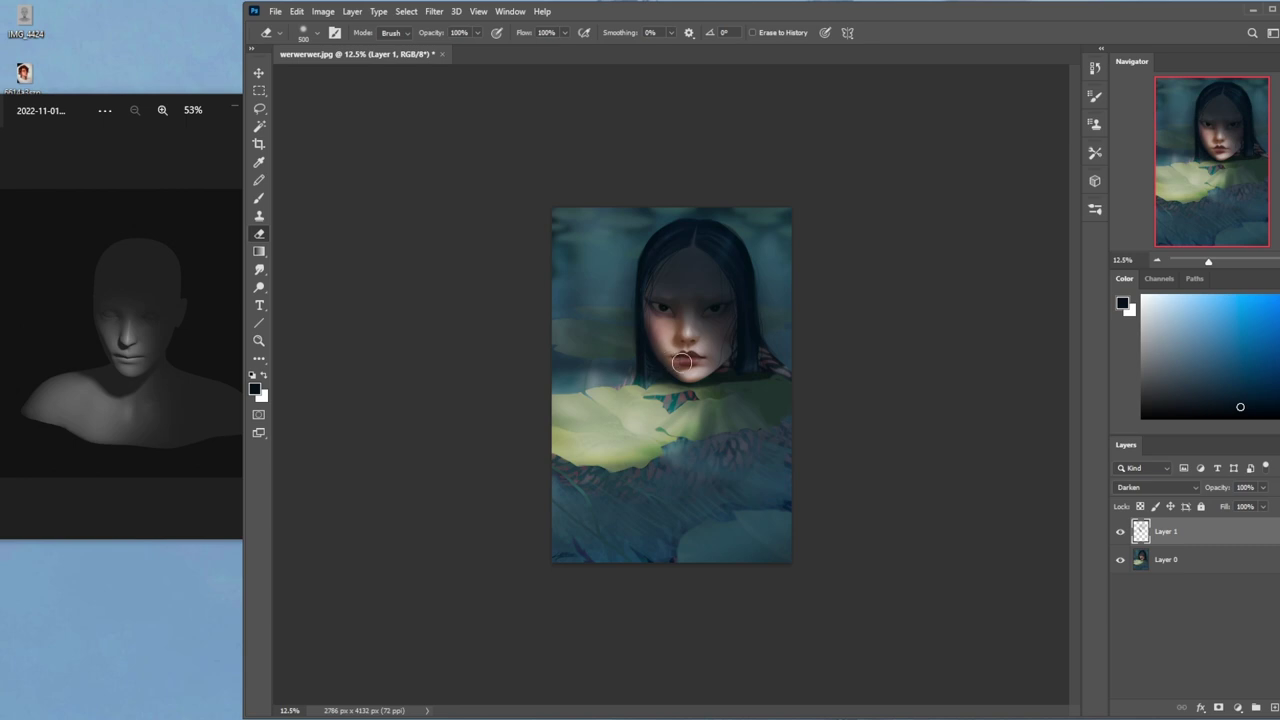
left_click(478, 32)
left_click_drag(486, 51, 446, 51)
key("bracketleft")
key("bracketleft")
key("bracketleft")
key("bracketleft")
key("bracketleft")
key("bracketleft")
key("bracketright")
key("bracketright")
key("bracketright")
key("bracketright")
left_click(1121, 533)
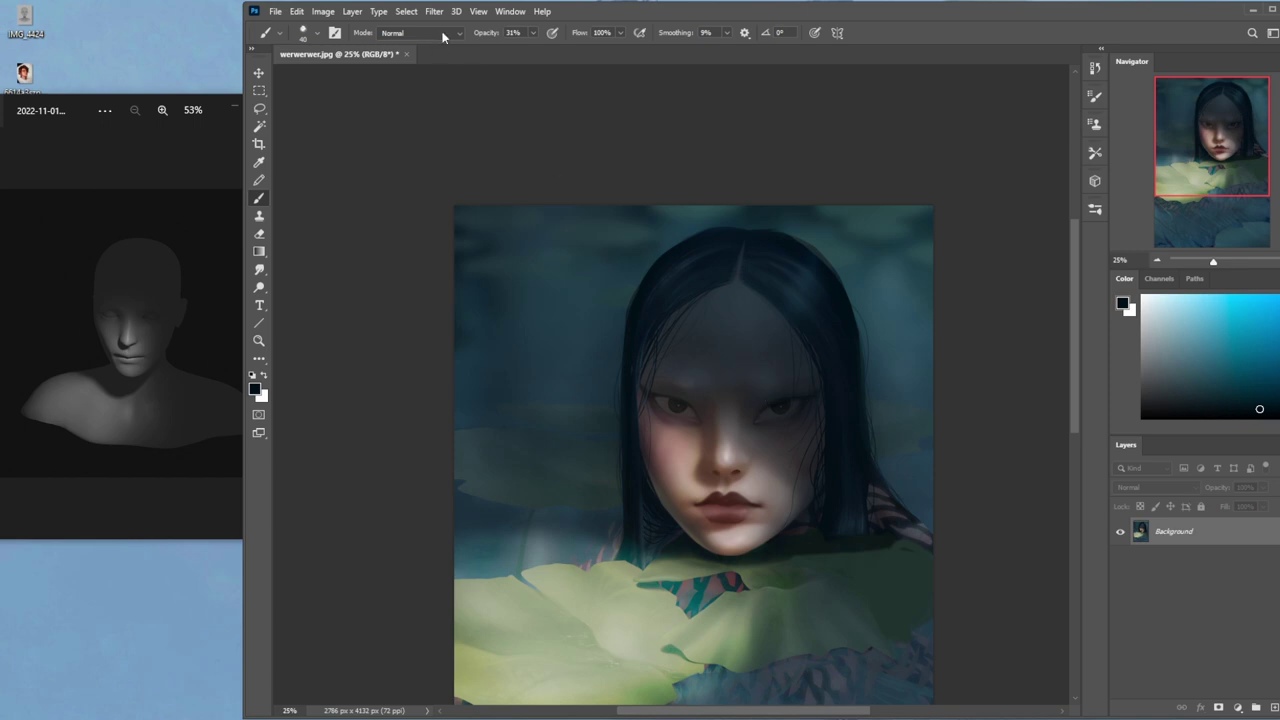
Raise the brush strength to 100%, shrink it, and choose a near-black colour for the eye shadows
left_click_drag(534, 32, 643, 62)
key("bracketleft")
left_click(801, 287, "alt")
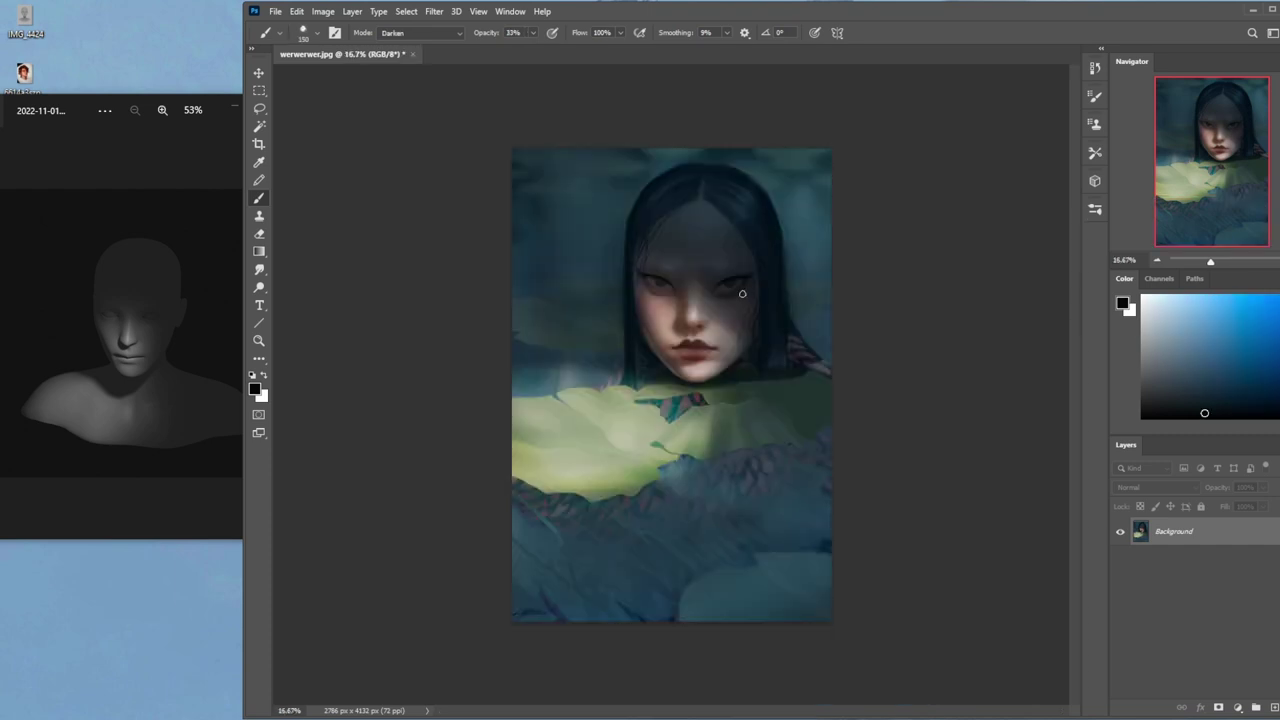
Brighten the highlights, then sample the chin's pinkish skin tone and paint in Normal mode with a smaller brush
left_click(259, 287)
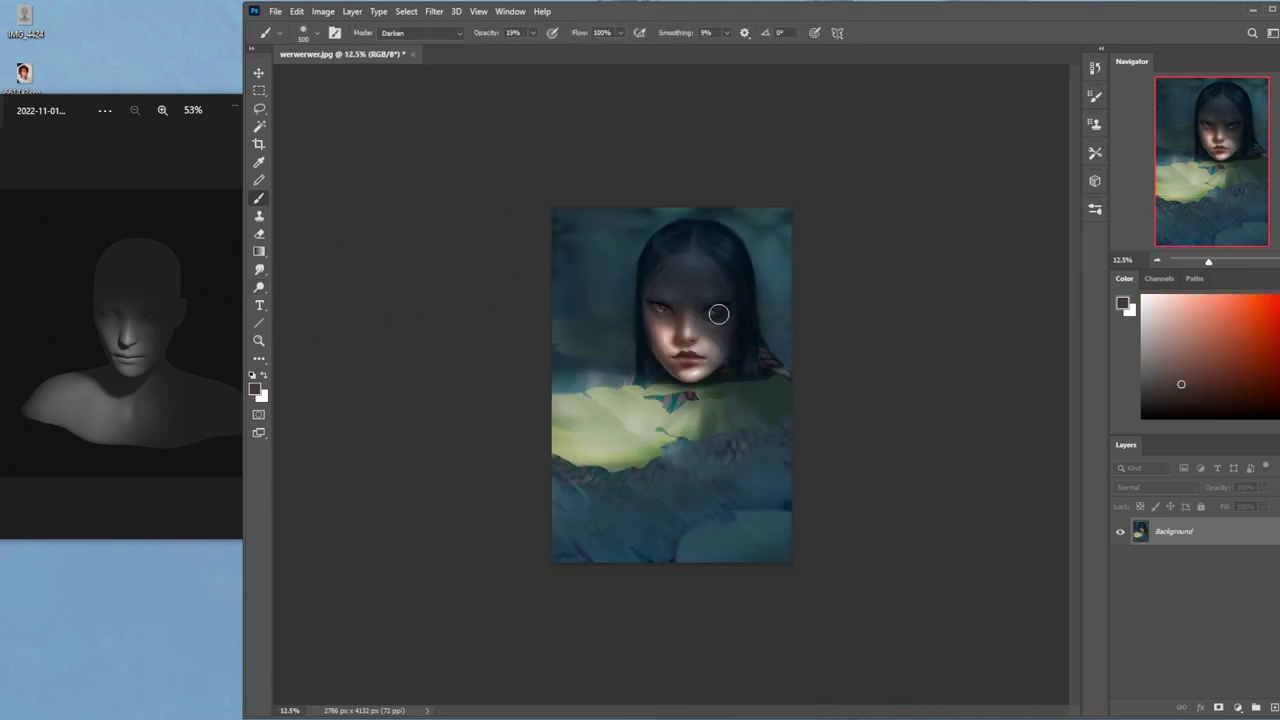
left_click(703, 372, "alt")
key("bracketleft")
key("bracketleft")
key("bracketleft")
key("bracketleft")
left_click(440, 33)
left_click(410, 43)
key("bracketleft")
Zoom into the face, shrink the brush for fine detail, and reset the paint colour to black
key("ctrl+plus")
key("ctrl+plus")
key("ctrl+plus")
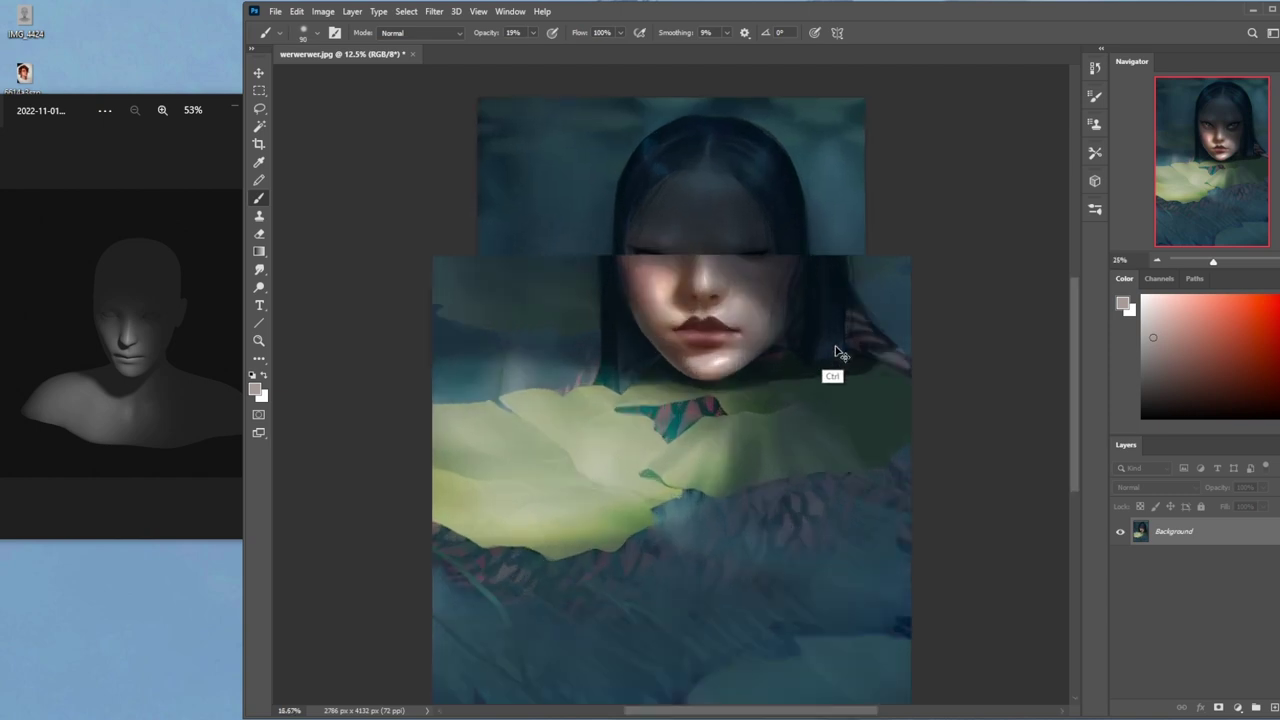
key("bracketright")
key("bracketright")
key("bracketright")
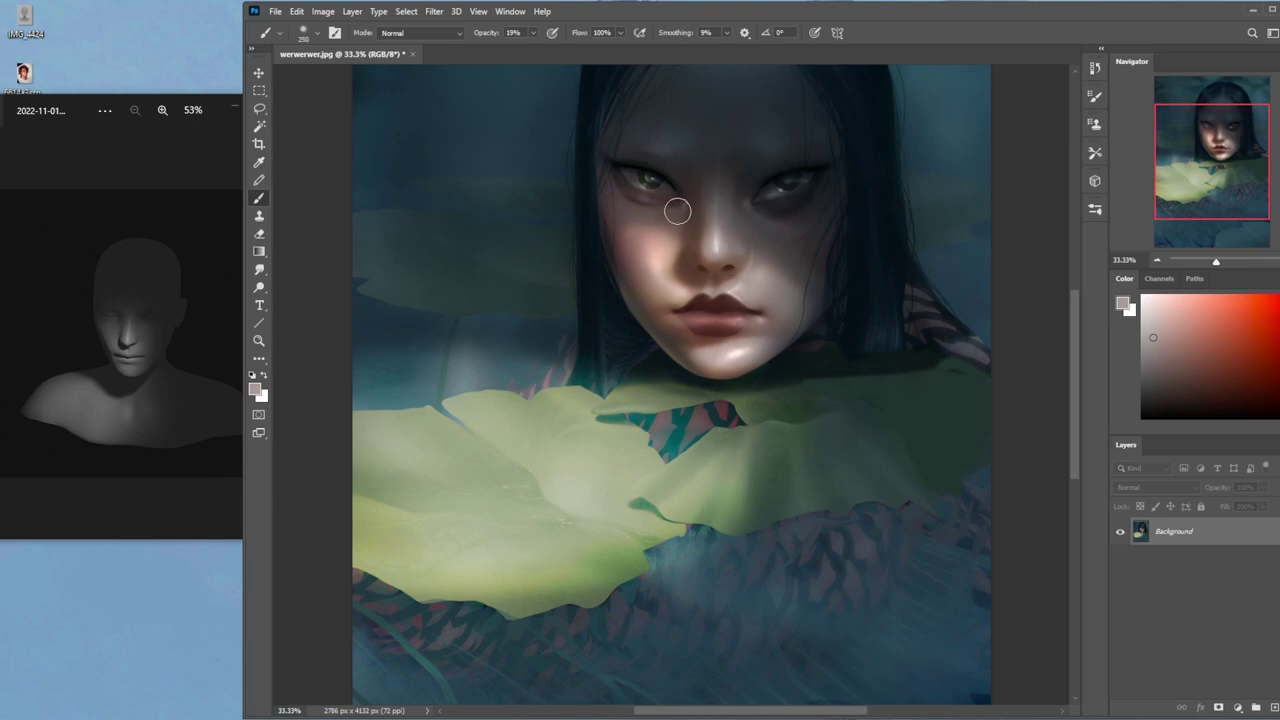
key("bracketleft")
key("bracketleft")
key("bracketleft")
key("bracketleft")
key("bracketleft")
key("bracketleft")
key("bracketleft")
key("bracketleft")
key("d")
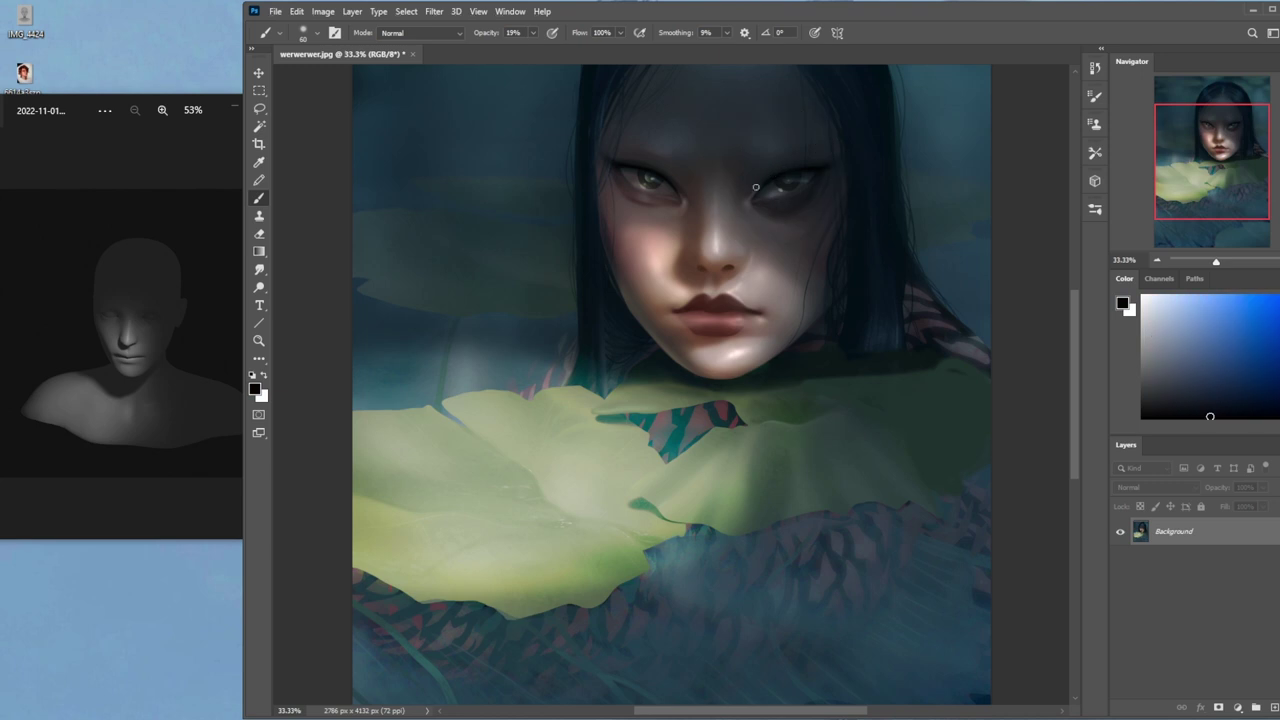
Add a new layer above the painting, erase the nose area, and sample the skin colour near the nose
key("ctrl+shift+alt+n")
scroll(750, 235, "up", 5)
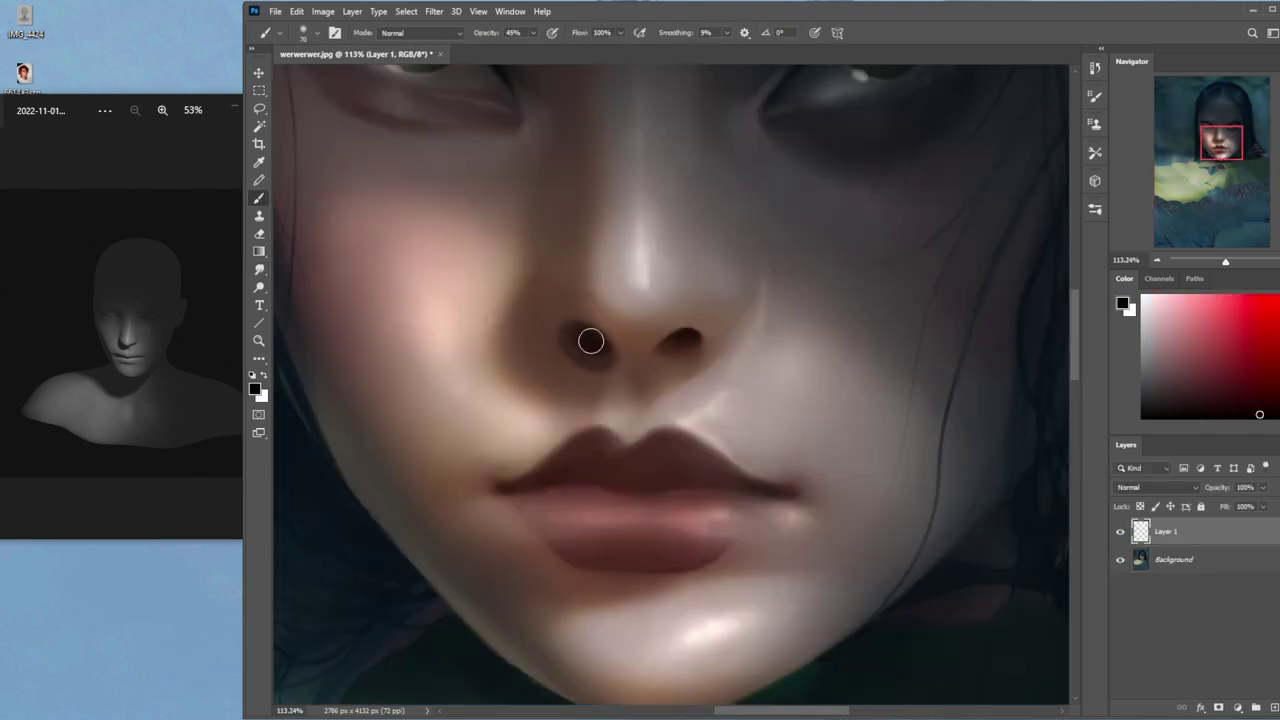
key("e")
key("bracketleft")
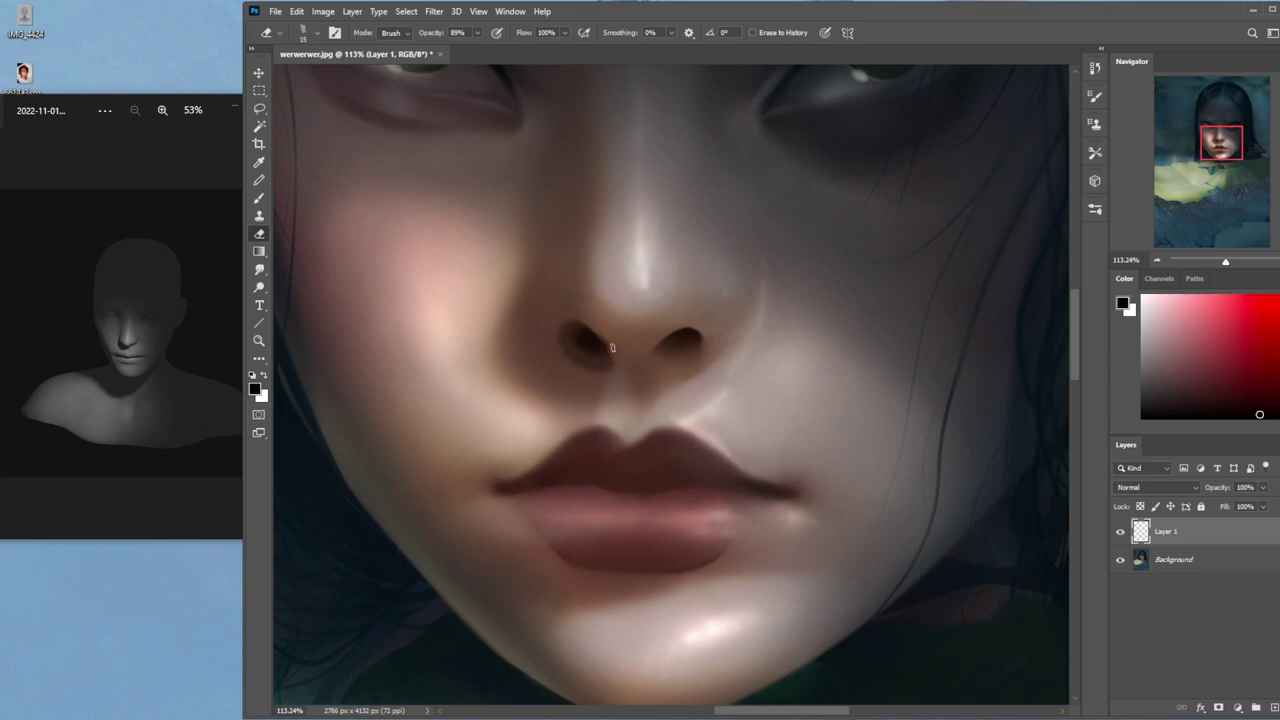
key("bracketright")
key("bracketright")
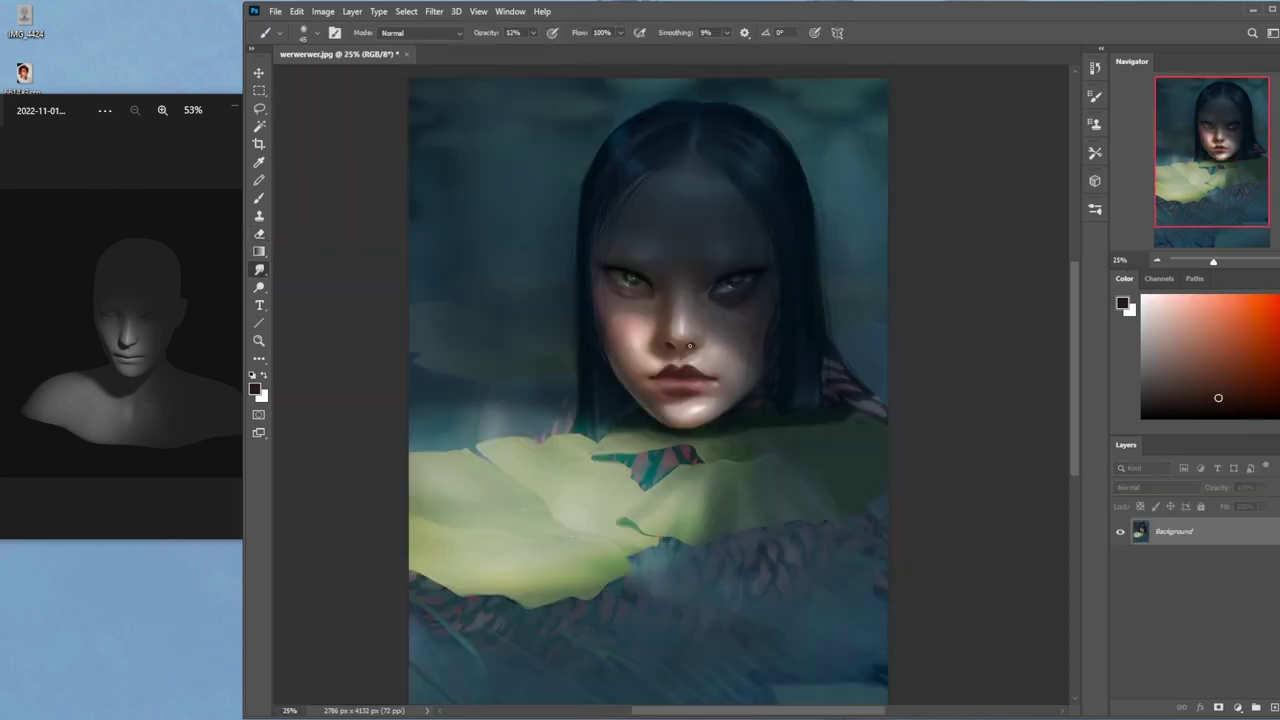
key("b")
left_click(641, 358, "alt")
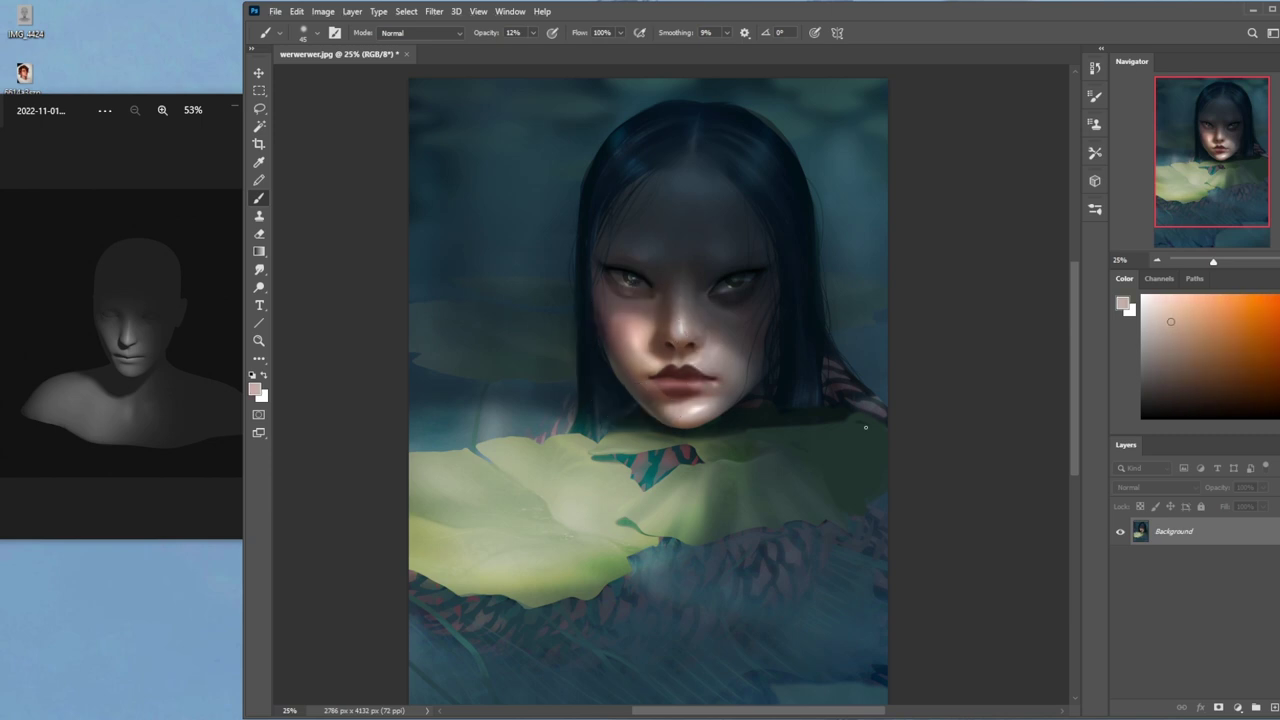
On another empty layer, sample a tan skin tone for the nostrils, then trace a selection around the head
key("ctrl+shift+alt+n")
key("bracketright")
key("bracketright")
key("bracketright")
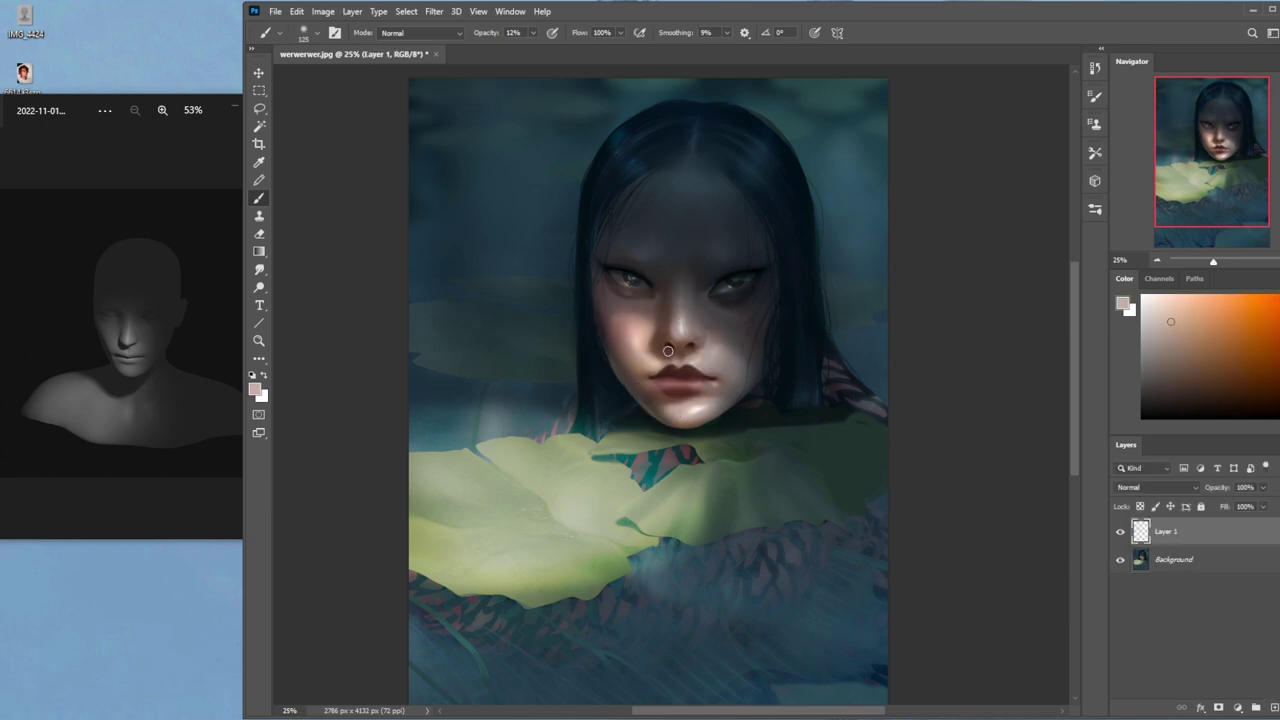
key("bracketleft")
key("bracketleft")
left_click(666, 322, "alt")
key("e")
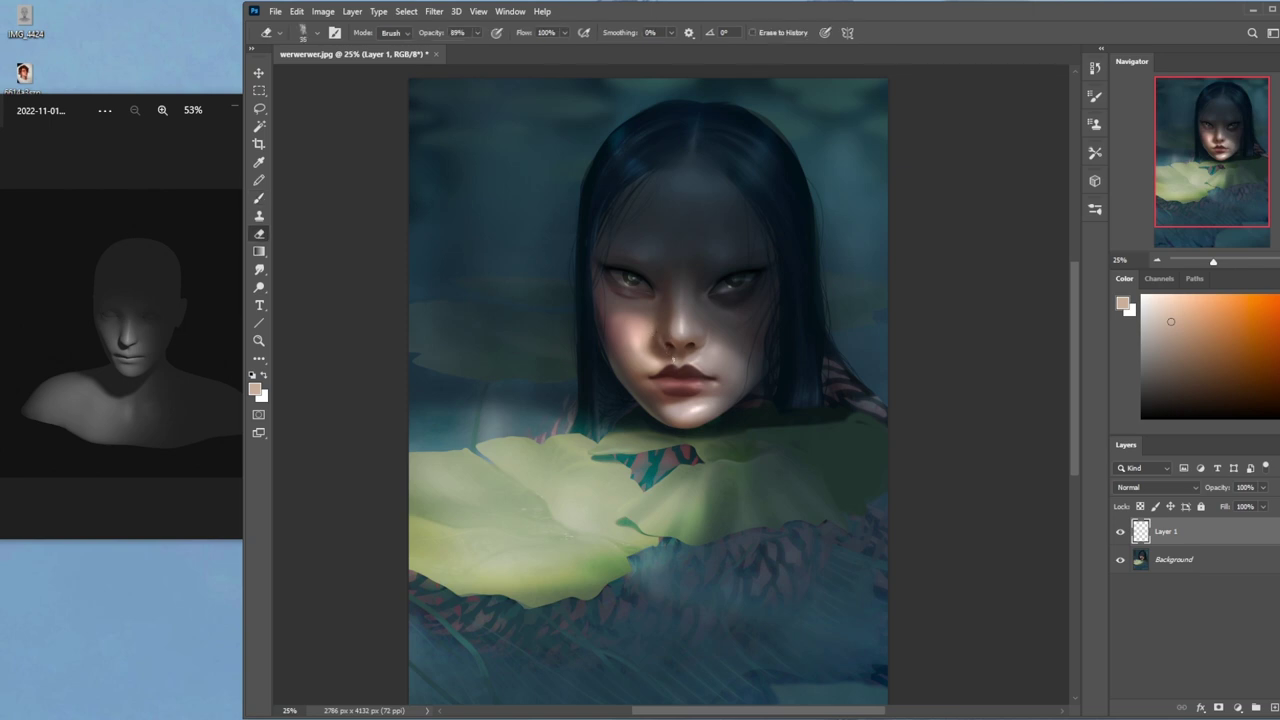
mouse_move(740, 272)
left_mouse_down()
mouse_move(642, 275)
mouse_move(643, 387)
mouse_move(714, 392)
mouse_move(752, 300)
left_mouse_up()
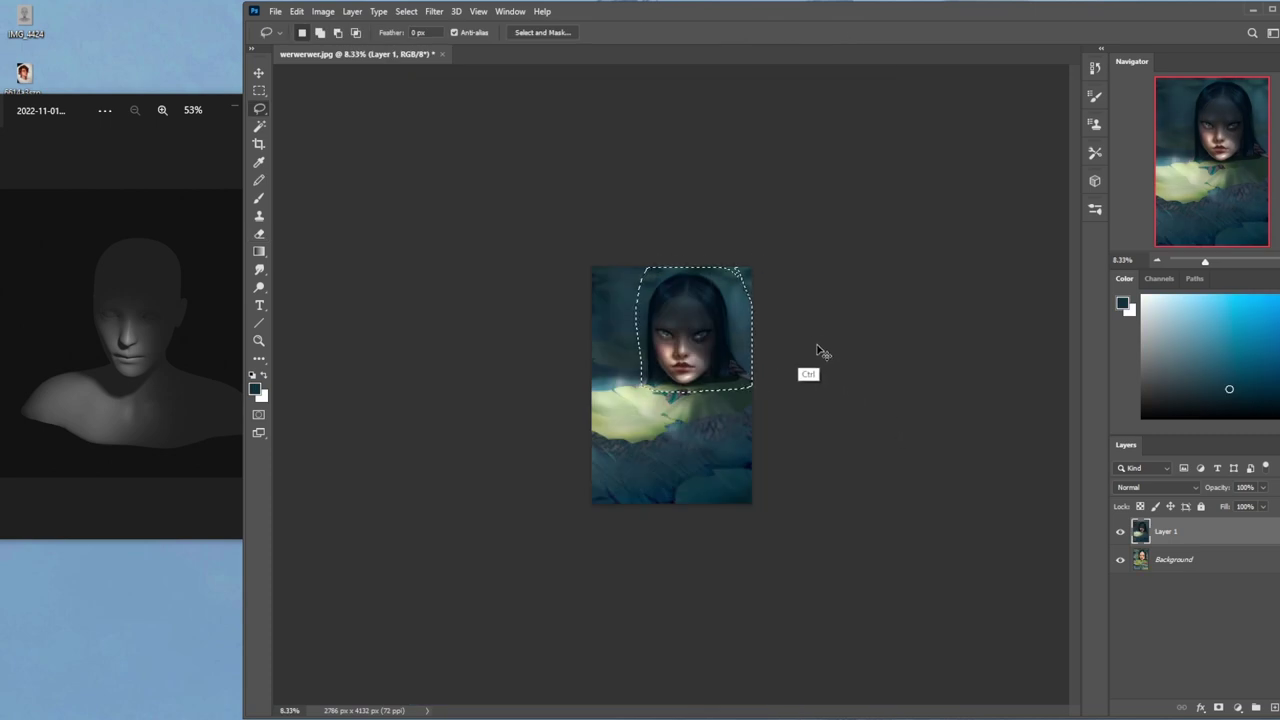
Copy the head onto its own layer and move it down into the water
key("ctrl+j")
key("v")
left_click_drag(709, 336, 709, 345)
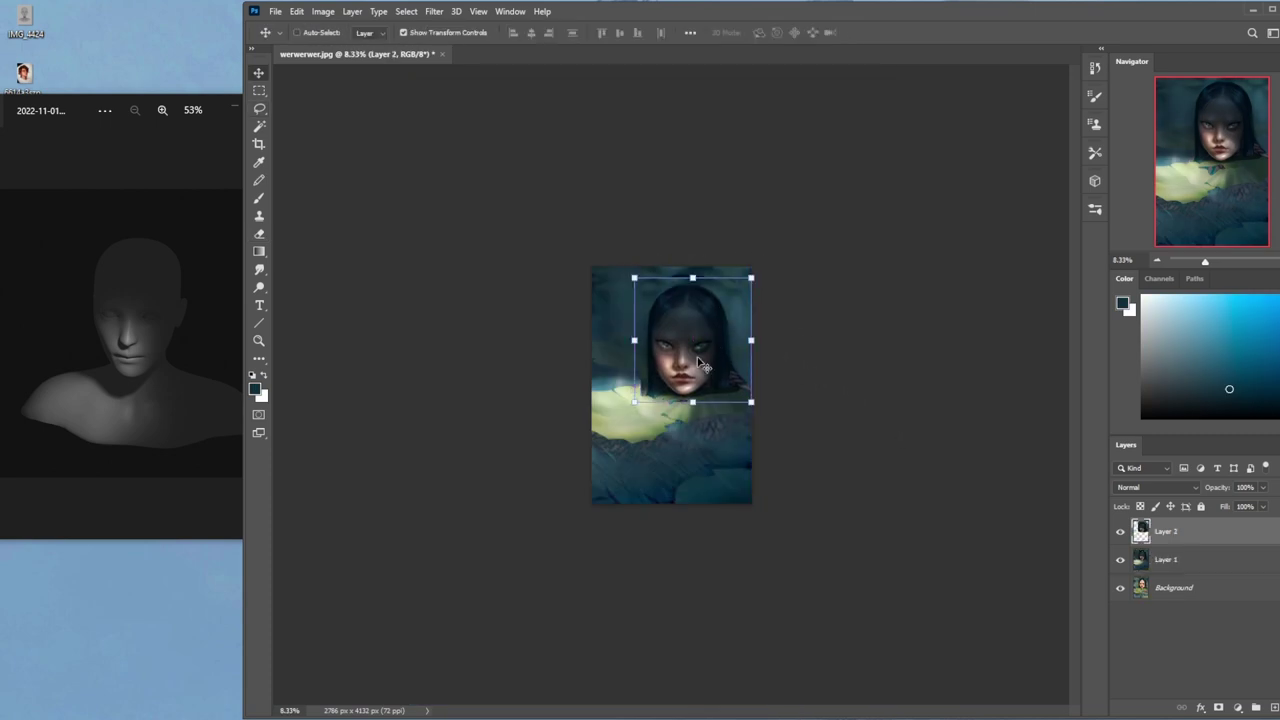
key("Return")
Lasso along the jaw and smudge the edge with an adjusted brush size
key("l")
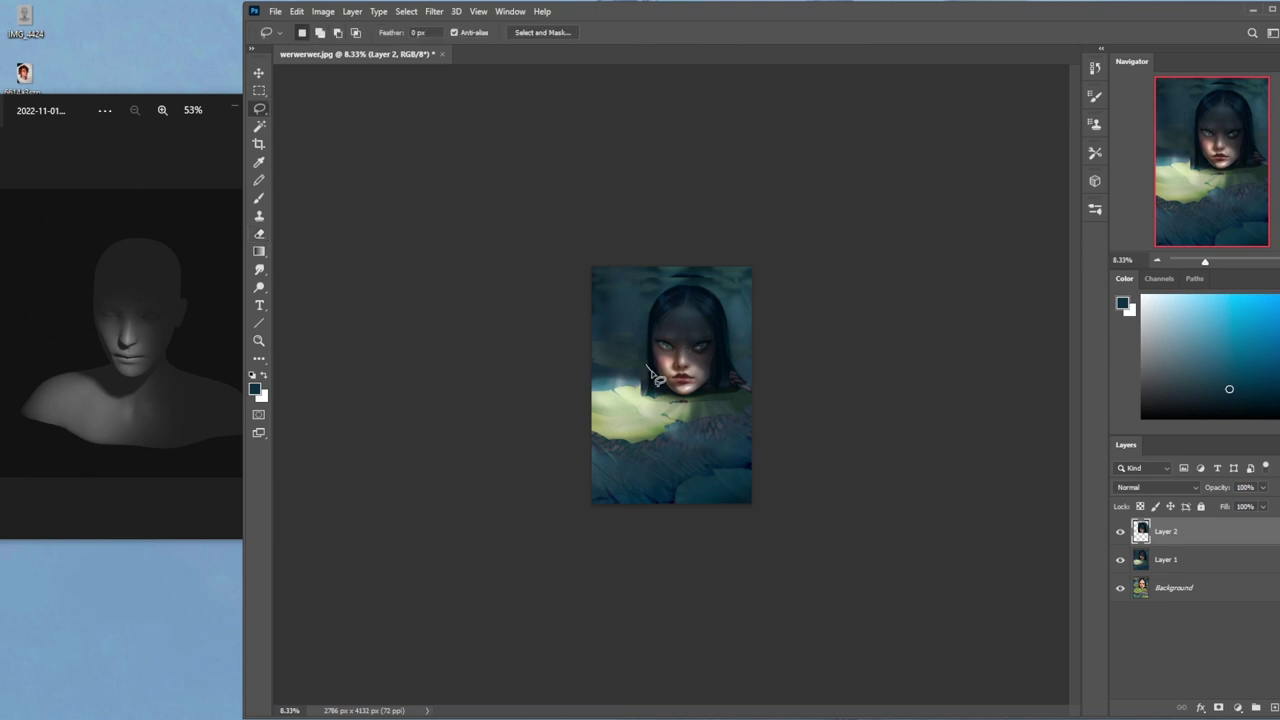
mouse_move(647, 366)
left_mouse_down()
mouse_move(690, 386)
mouse_move(736, 380)
mouse_move(738, 436)
mouse_move(594, 350)
left_mouse_up()
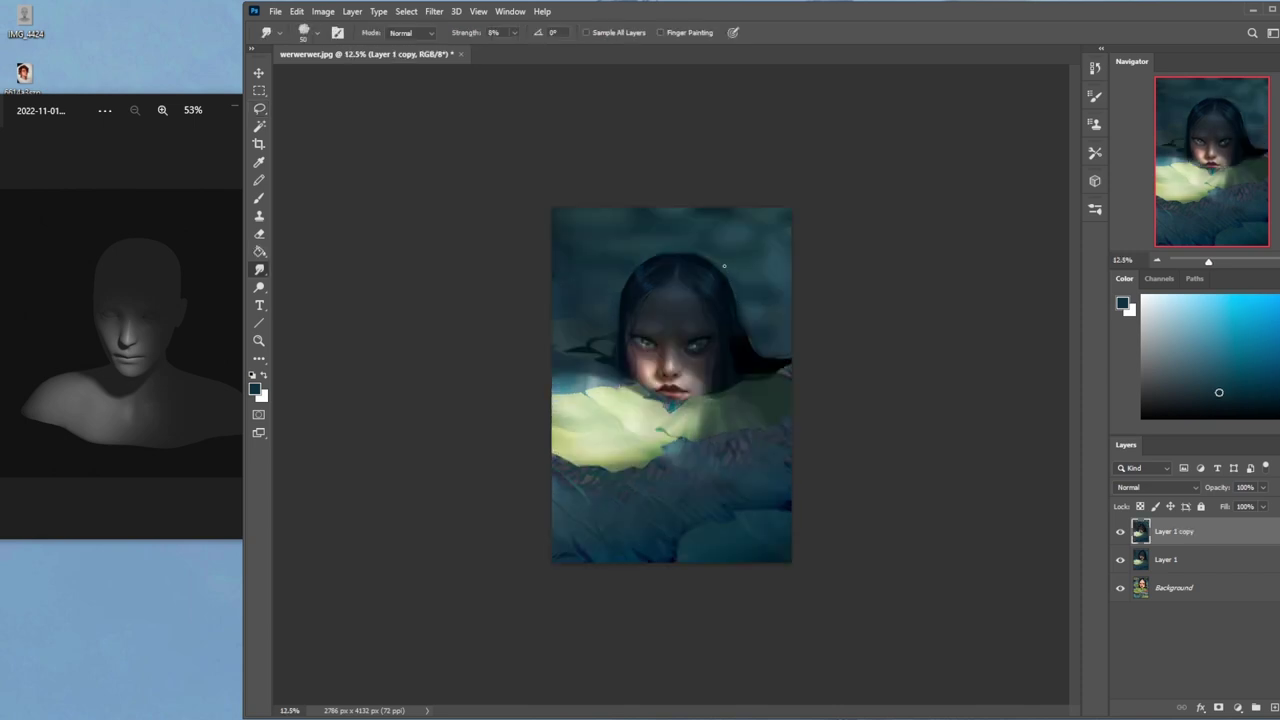
key("bracketright")
key("bracketright")
key("bracketright")
key("bracketright")
key("bracketright")
key("bracketright")
key("bracketleft")
key("bracketleft")
key("bracketleft")
key("bracketleft")
key("bracketleft")
key("bracketleft")
Paint dark hair over the water using the dark blue sampled from the hair
key("b")
key("d")
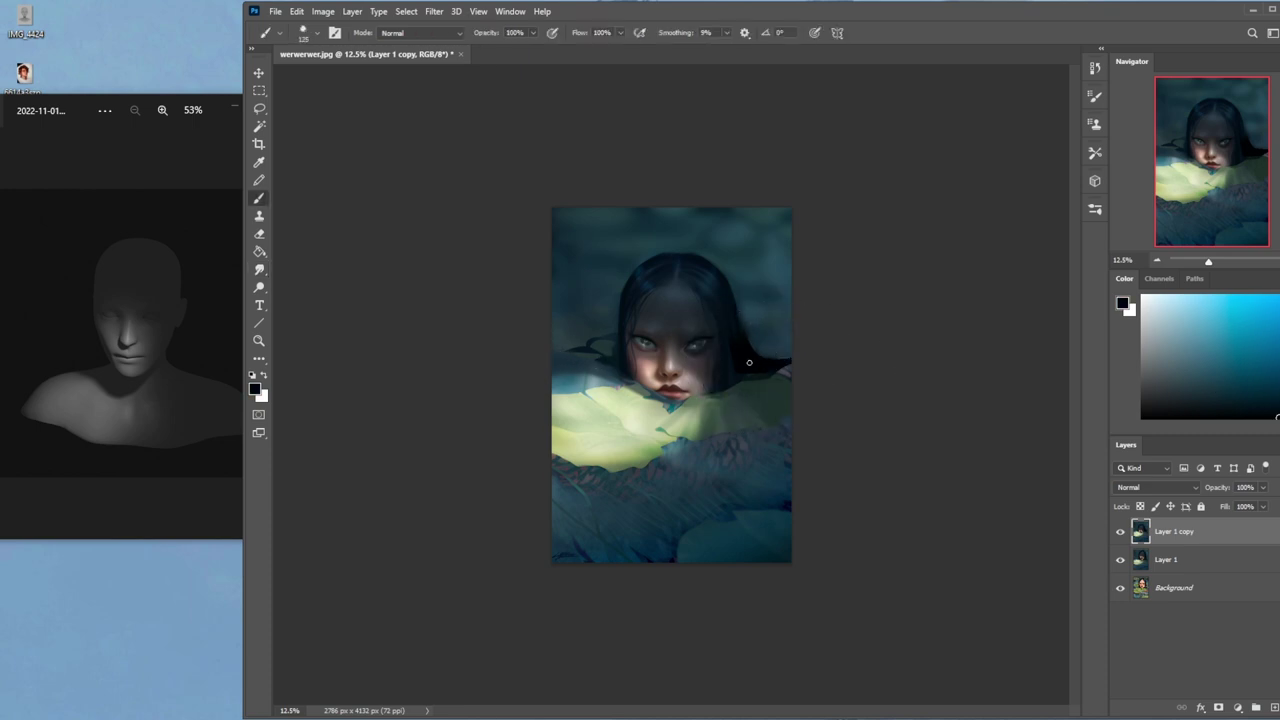
key("bracketleft")
key("bracketleft")
key("bracketleft")
key("bracketleft")
left_click(733, 308, "alt")
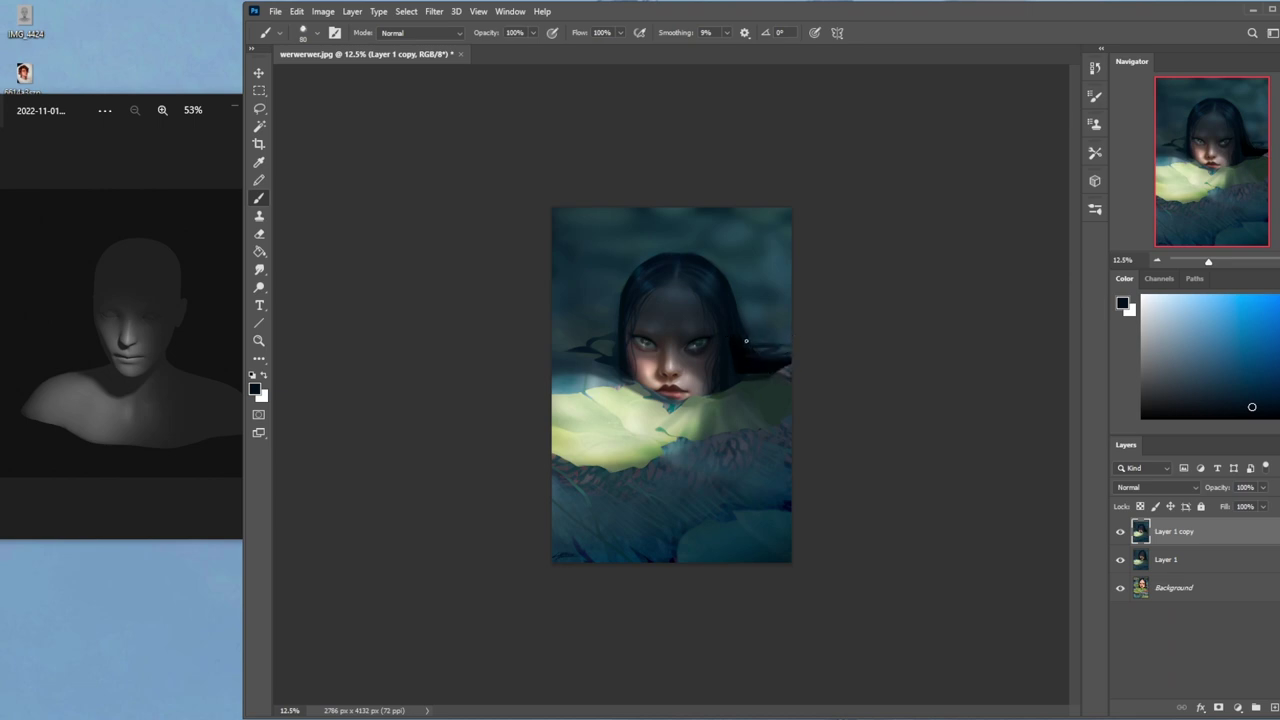
left_click(616, 360, "alt")
Hide the head-lowered version and toggle Layer 1 to compare the darker repaint with the original
key("m")
left_click(1120, 531)
left_click(1120, 559)
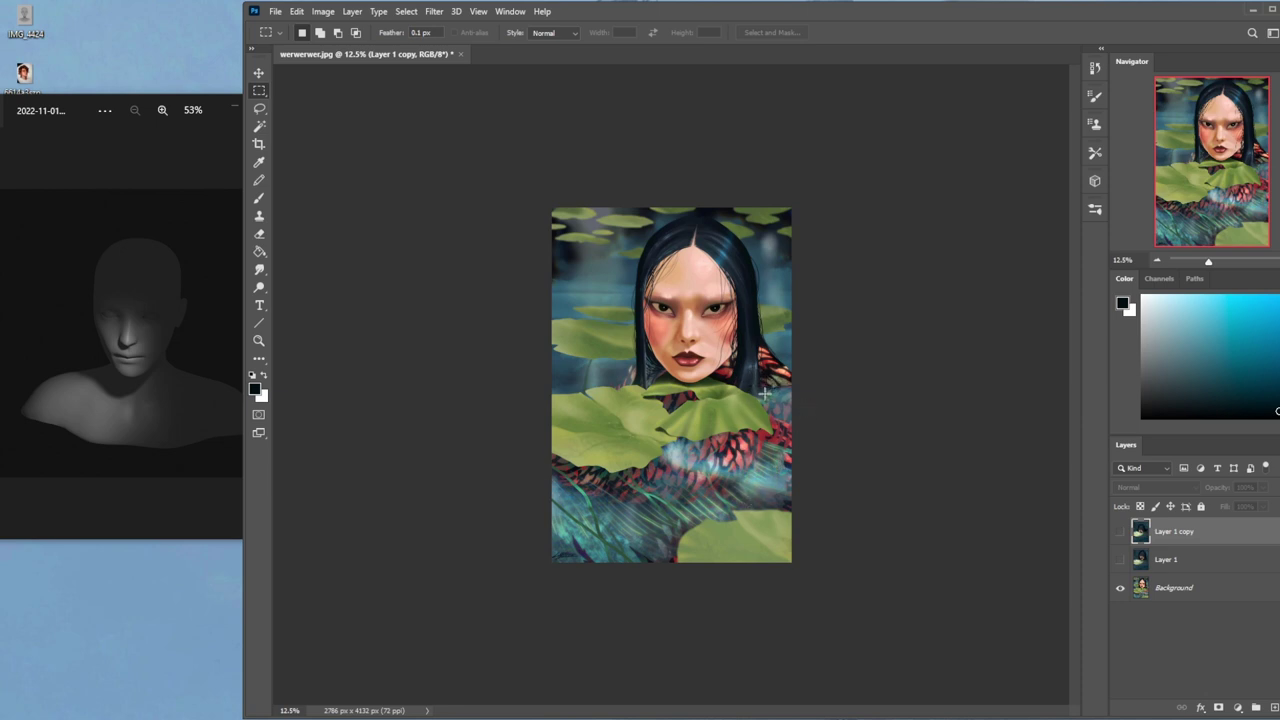
left_click(1120, 559)
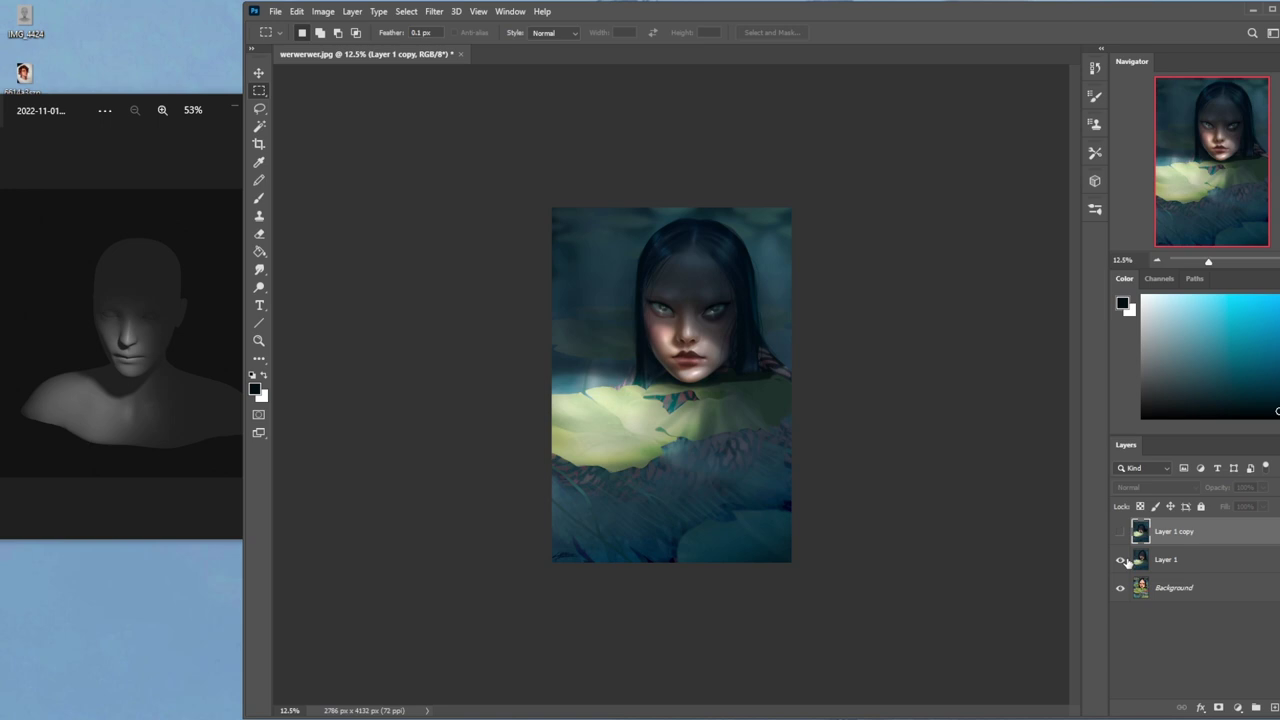
left_click(1122, 561)
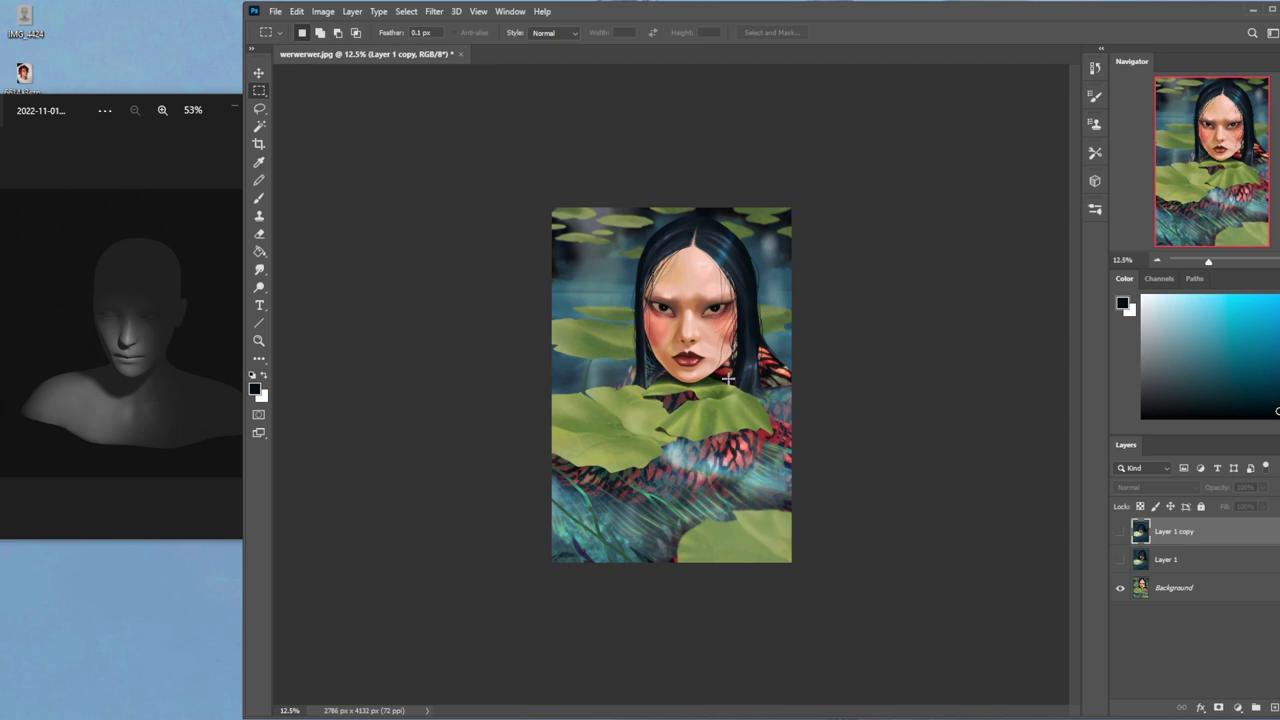
left_click(1119, 561)
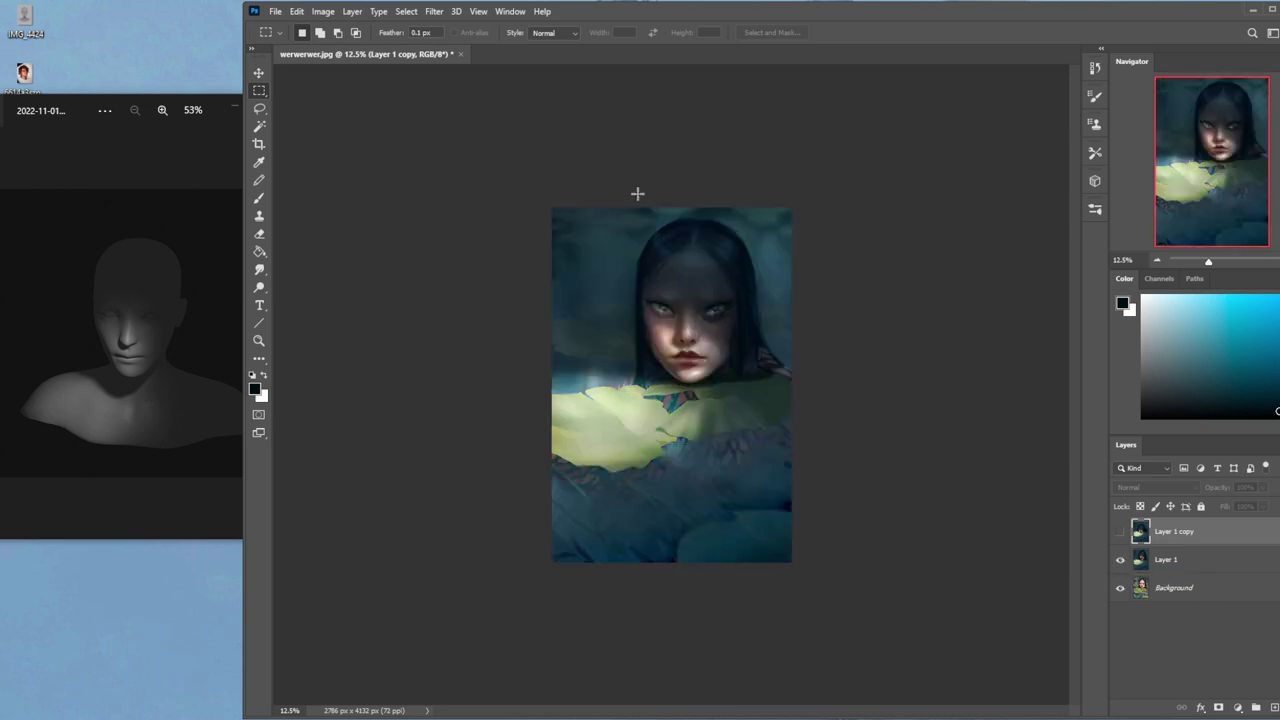
left_click(1119, 563)
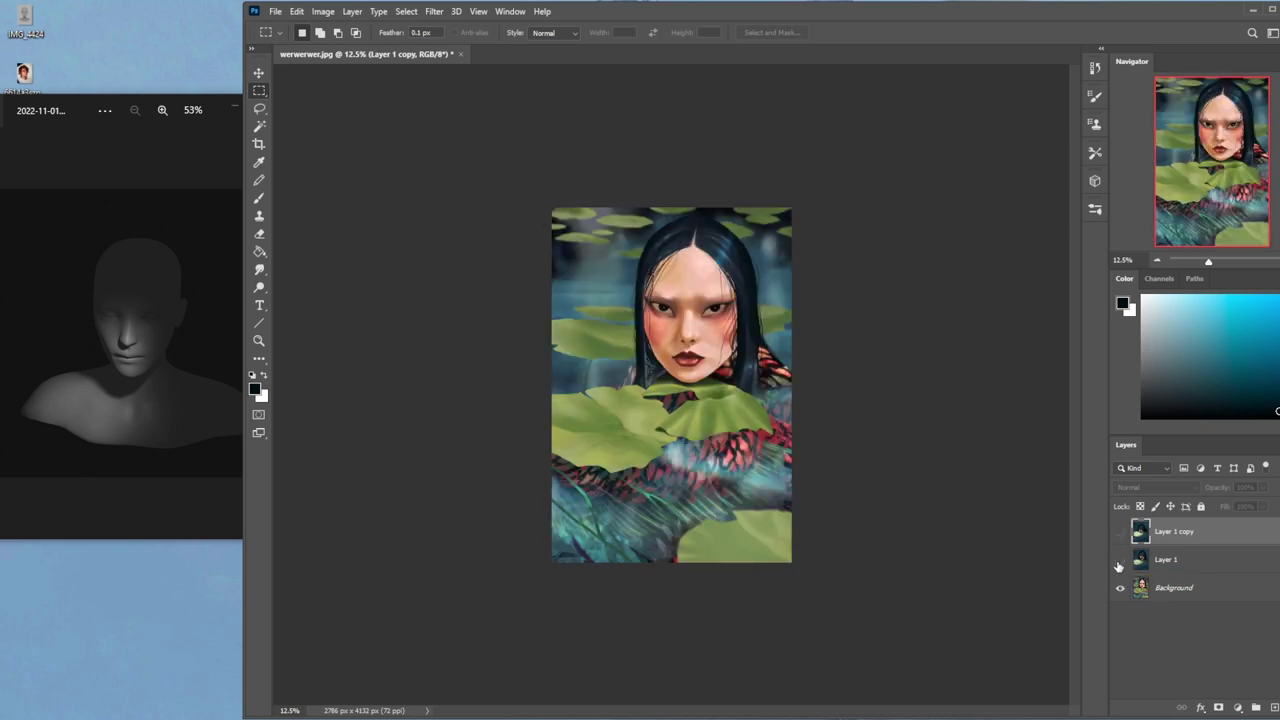
left_click(1119, 563)
Zoom in on the face and repeatedly flip between the repaint and the original
key("ctrl+plus")
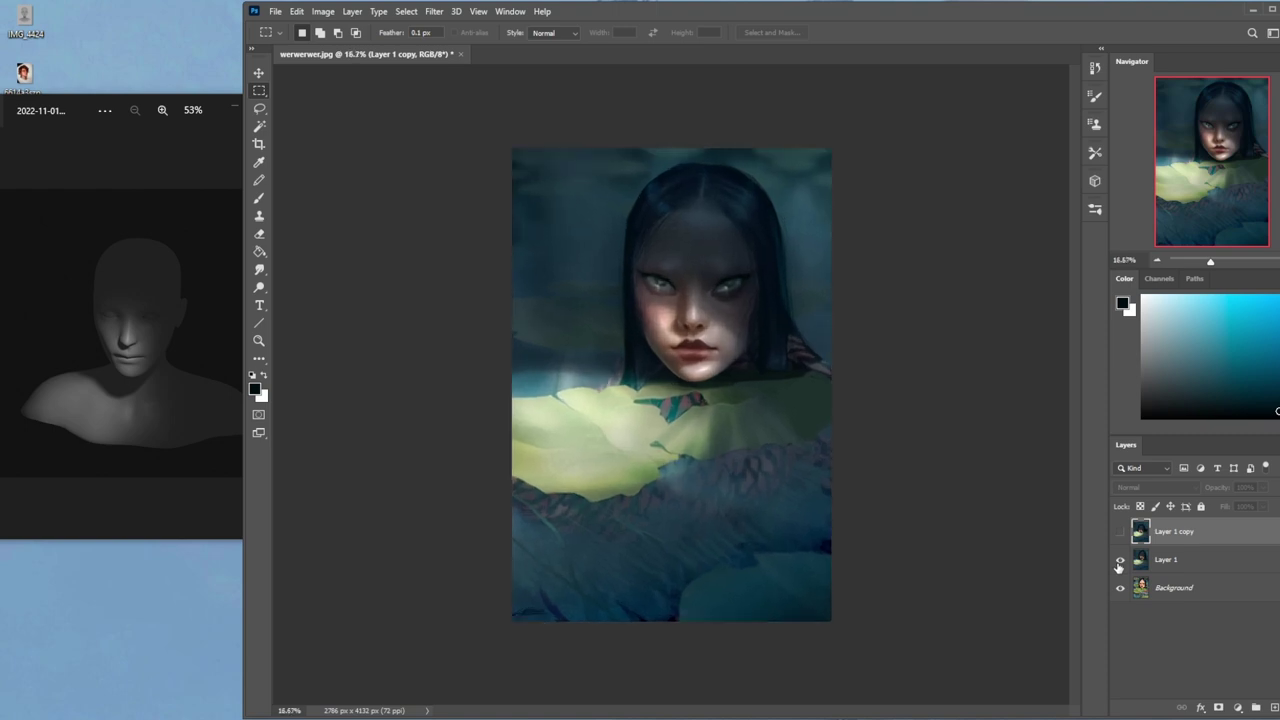
key("ctrl+plus")
left_click(1119, 563)
left_click(1119, 563)
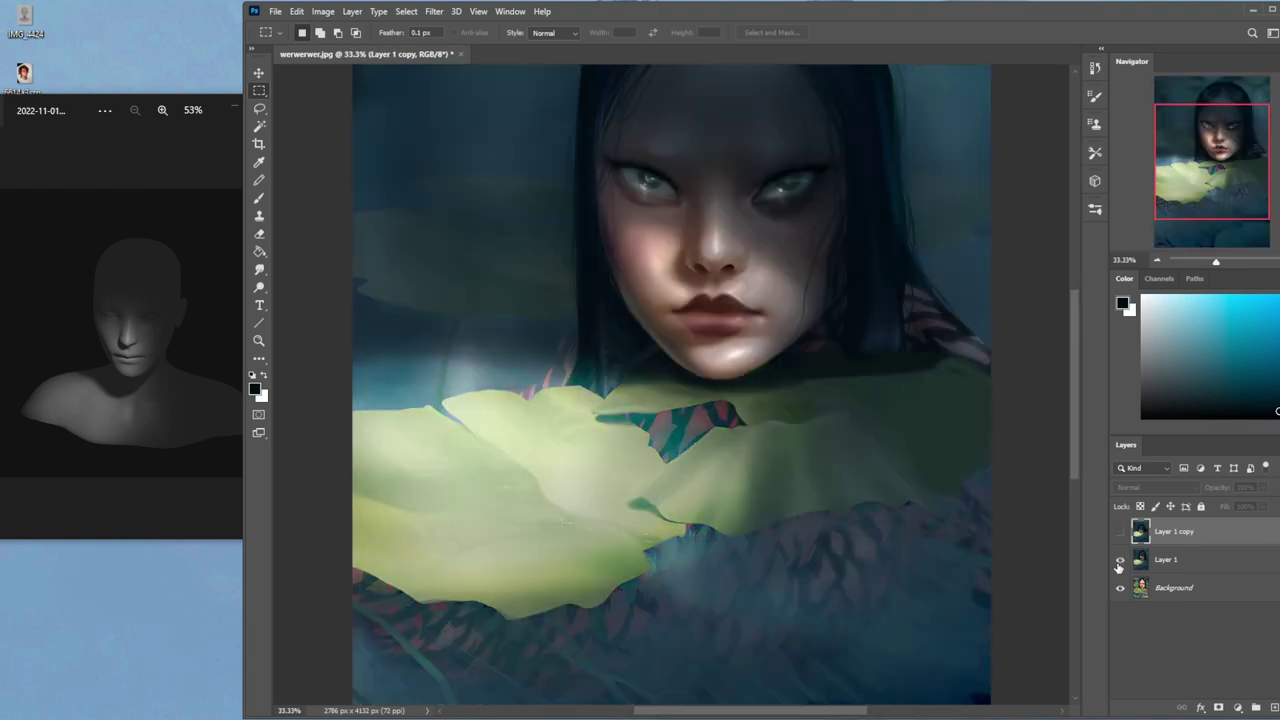
left_click(1119, 563)
left_click(1119, 563)
left_click(1119, 563)
left_click(1119, 563)
left_click(1119, 563)
left_click(1119, 563)
left_click(1119, 563)
left_click(1119, 563)
left_click(1119, 563)
left_click(1119, 563)
left_click(1119, 563)
left_click(1119, 563)
left_click(1119, 563)
left_click(1119, 563)
left_click(1119, 563)
left_click(1119, 563)
Switch to the Brush, zoom out, and show the Layer 1 copy with the lowered head
key("b")
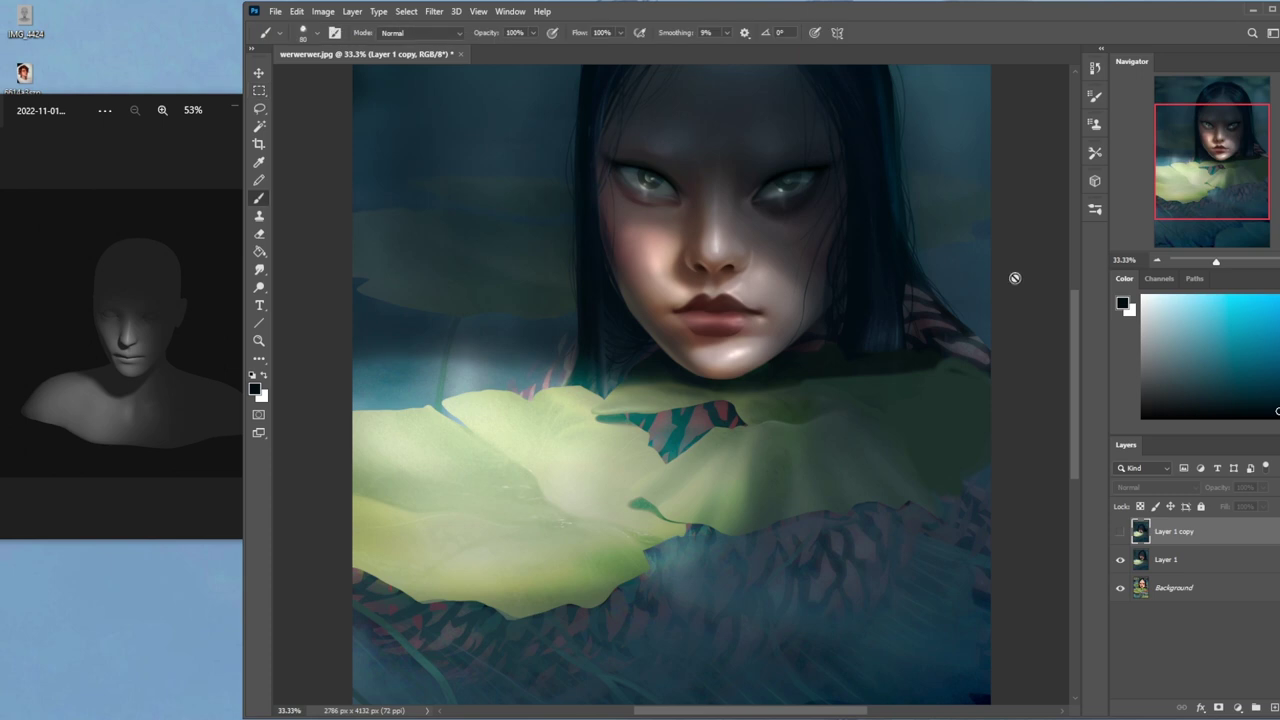
key("ctrl+minus")
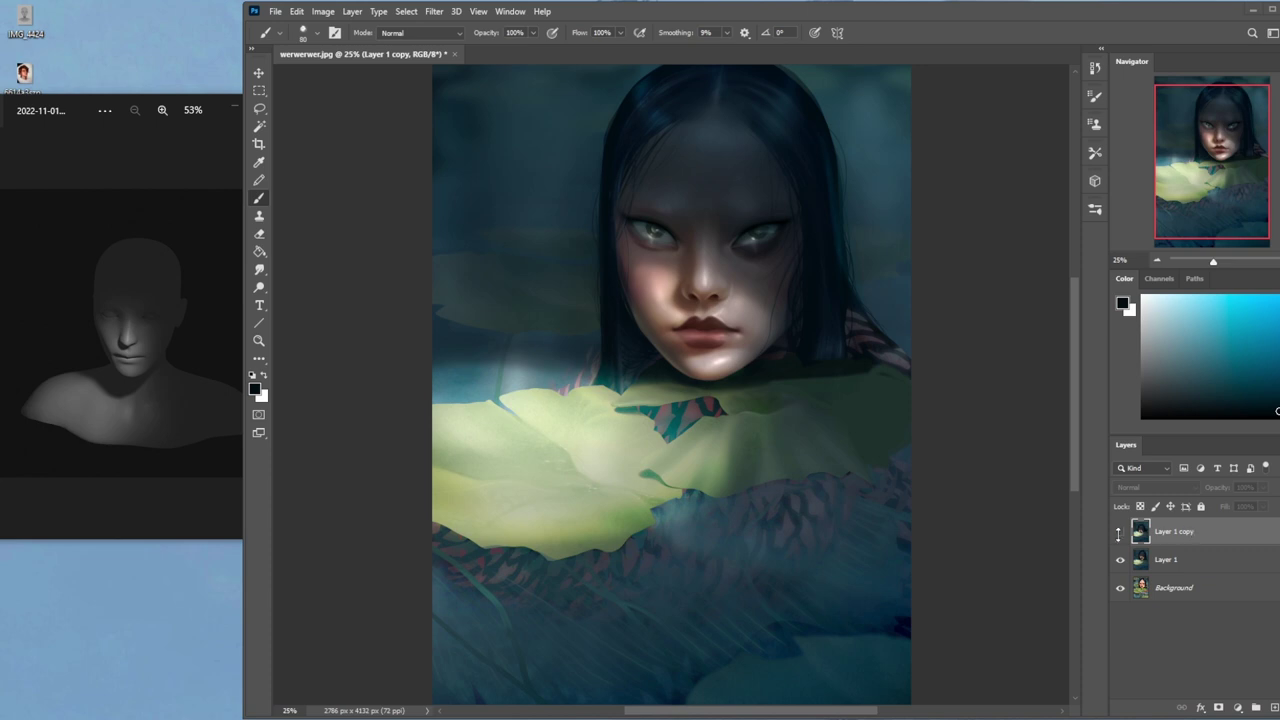
left_click(1120, 533)
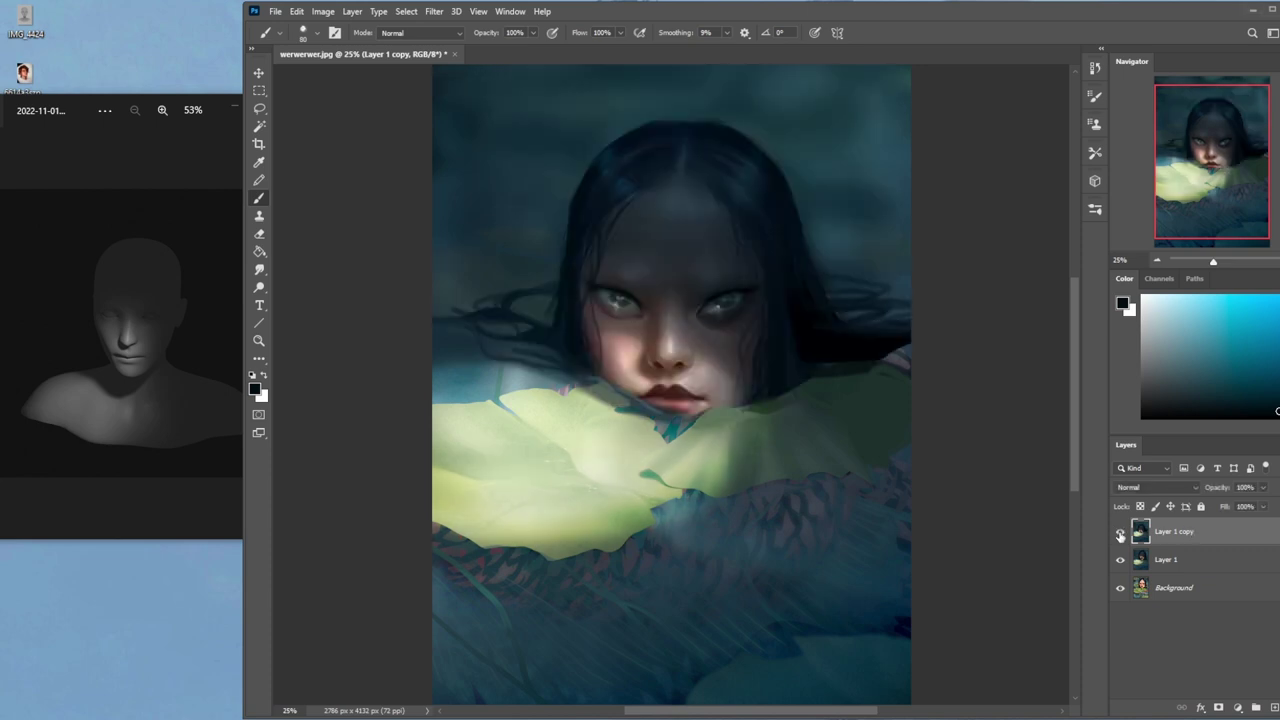
key("ctrl+minus")
key("ctrl+minus")
left_click(1120, 533)
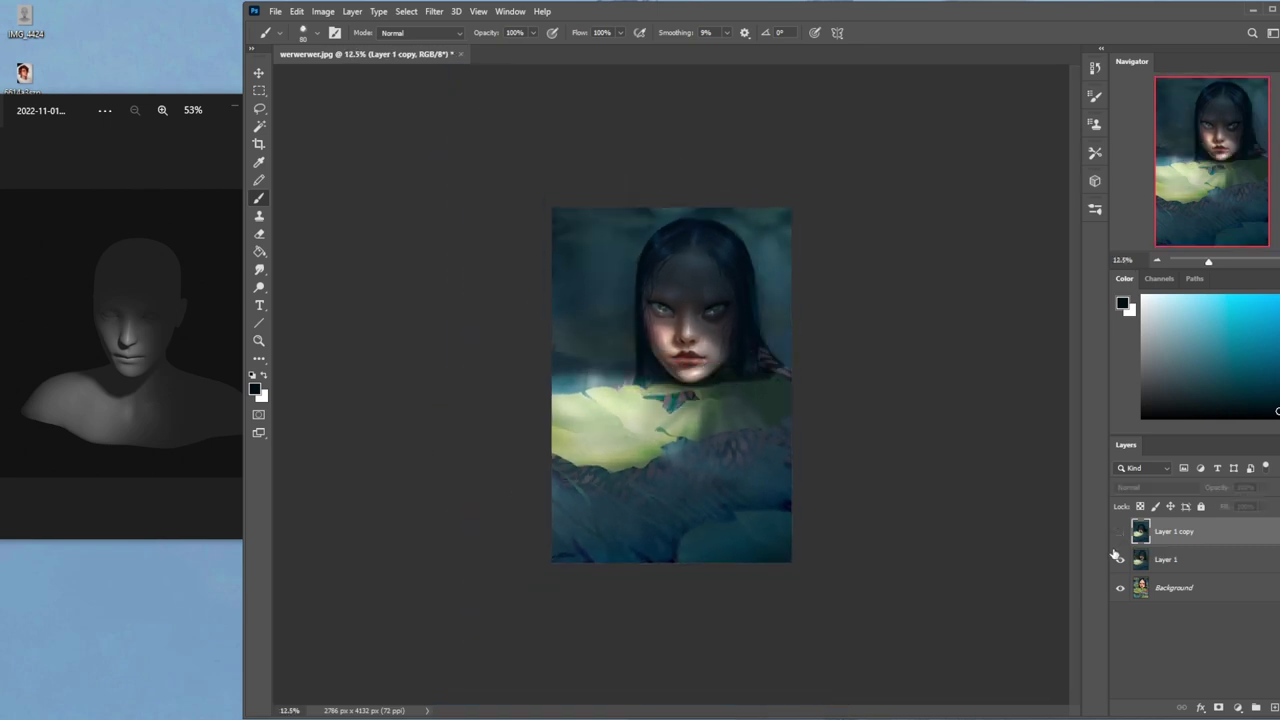
left_click(1119, 559)
left_click(1119, 559)
left_click(1120, 533)
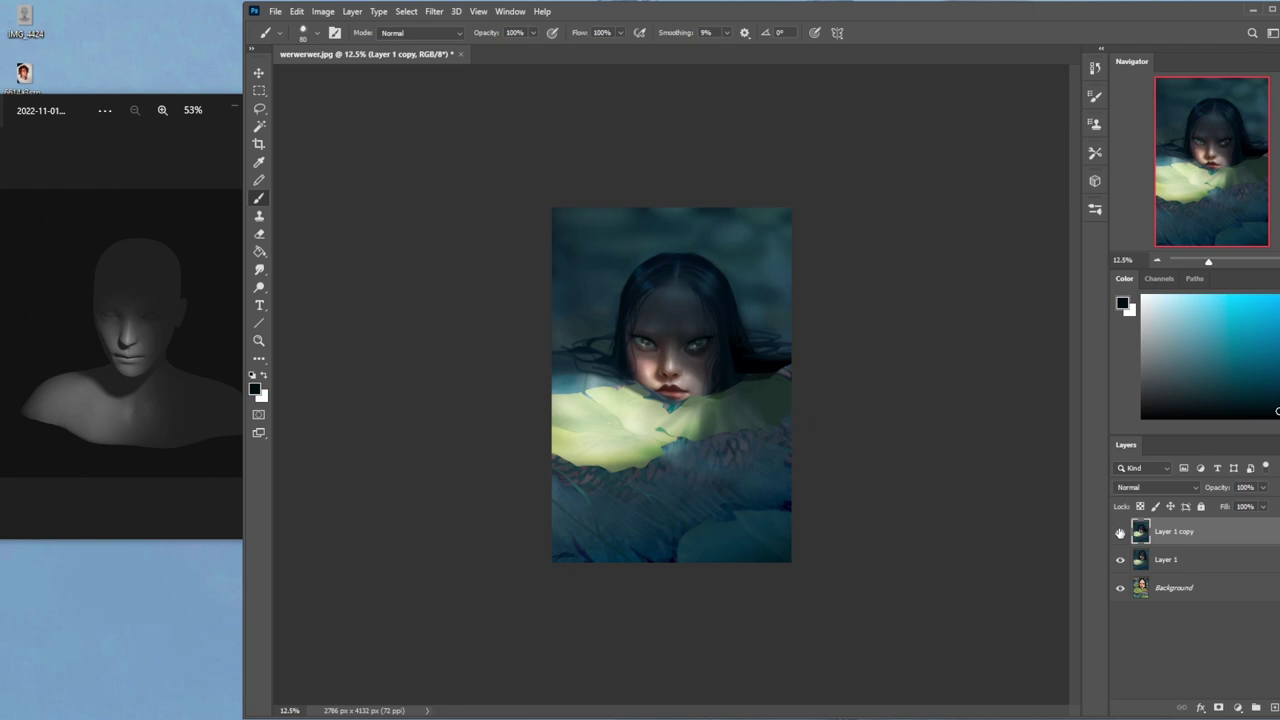
left_click(1120, 533)
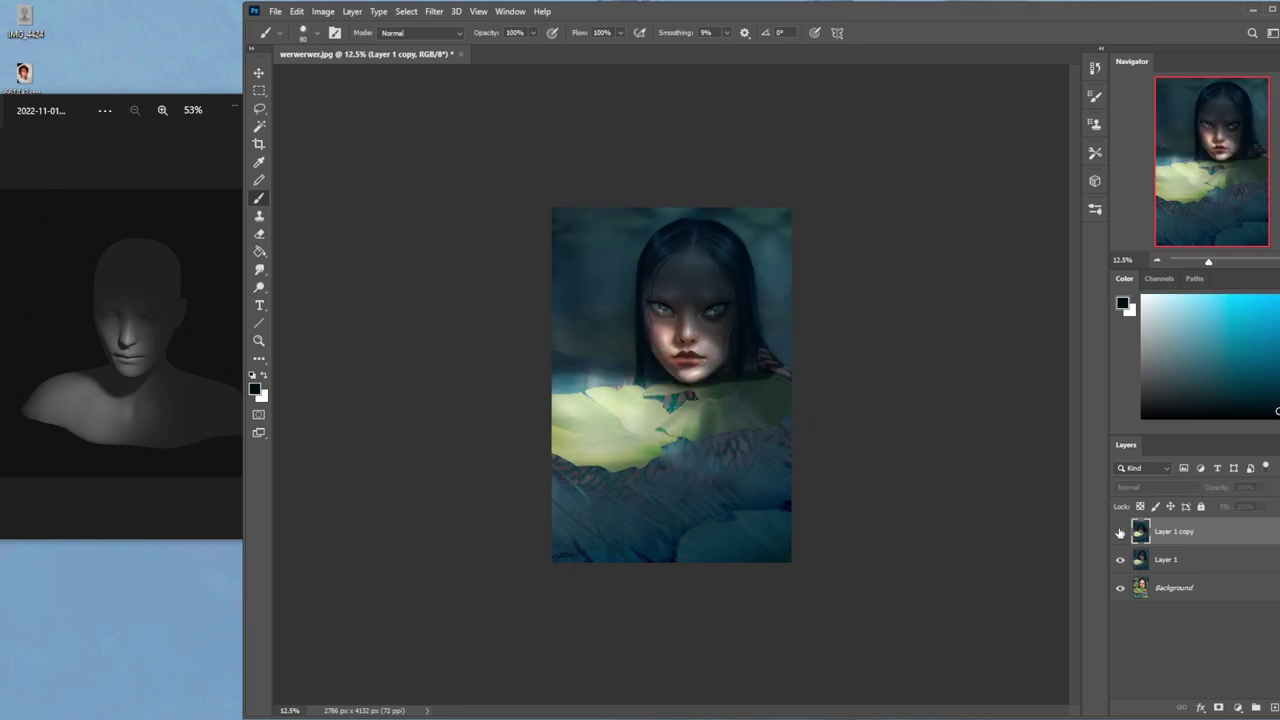
left_click(1120, 533)
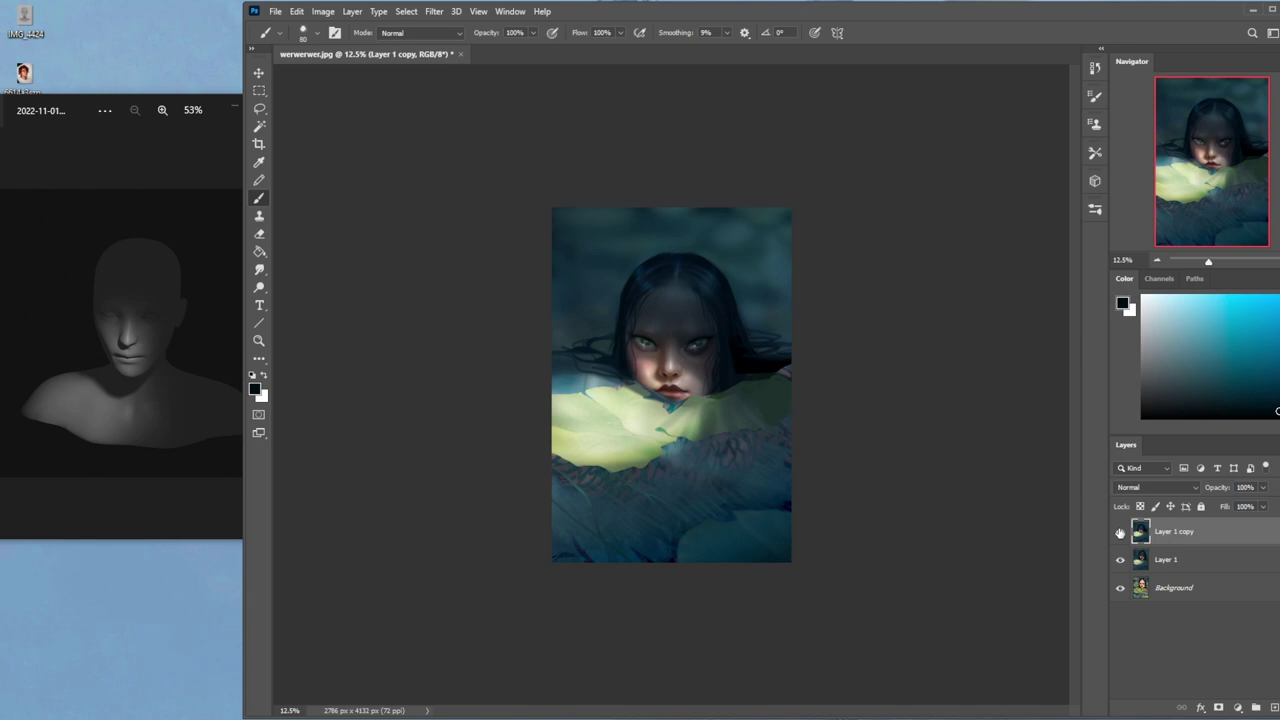
left_click(1120, 532)
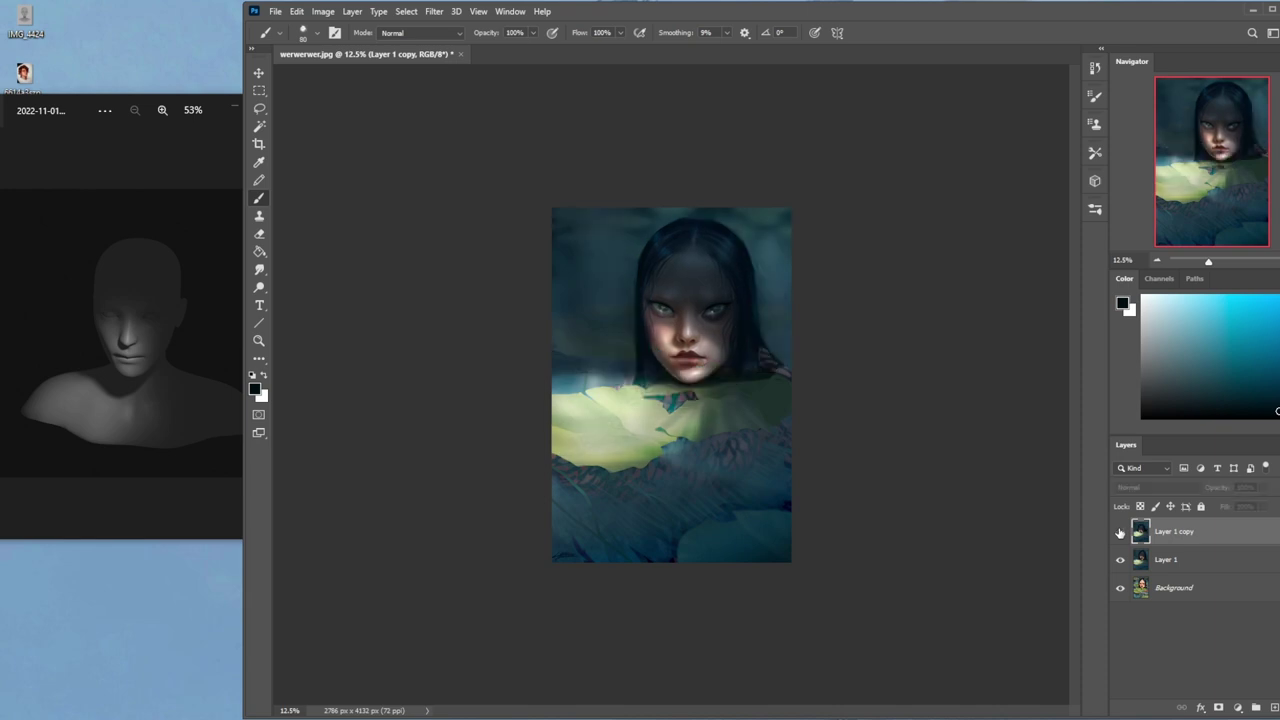
left_click(1120, 532)
left_click(1120, 532)
left_click(1120, 532)
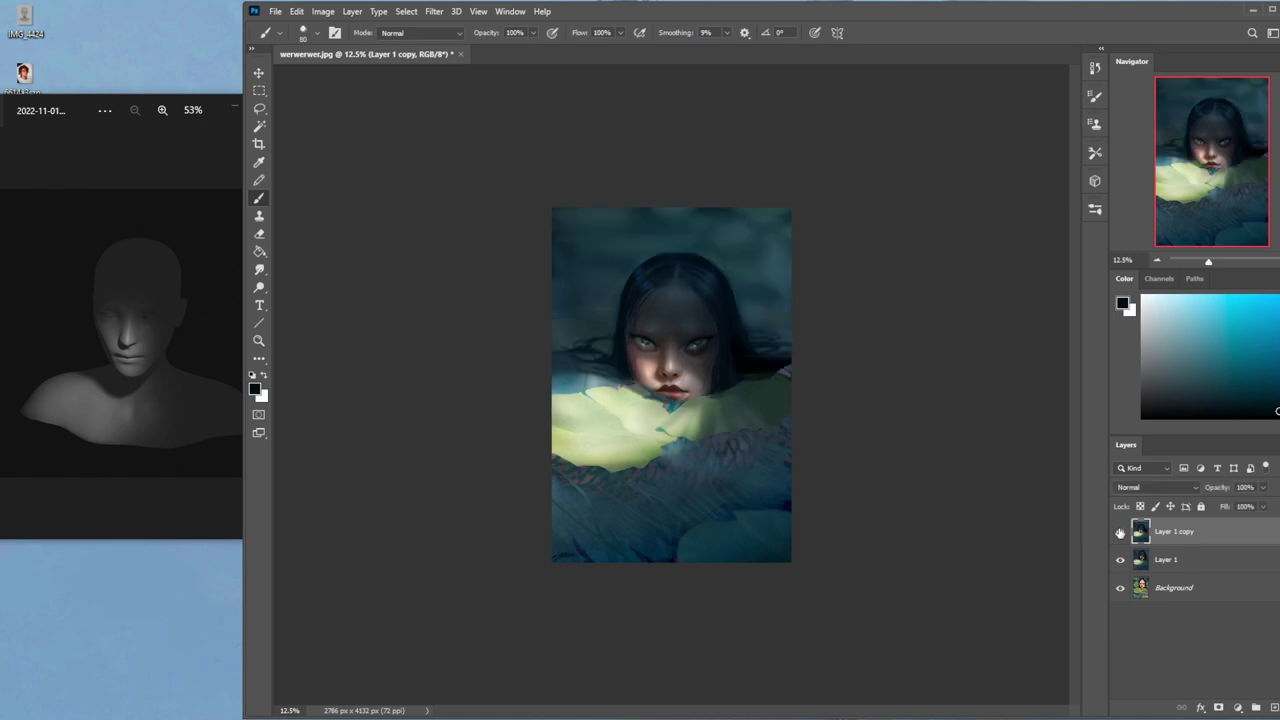
left_click(1120, 532)
left_click(1120, 532)
left_click(1120, 532)
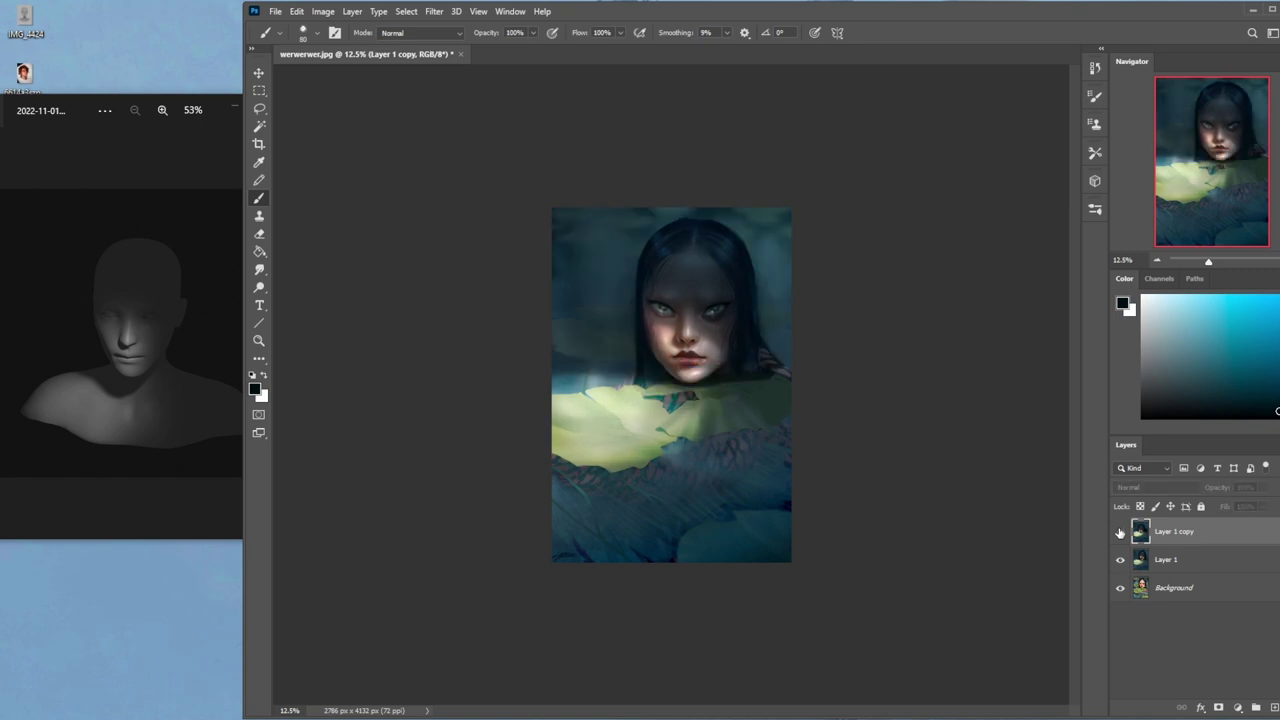
left_click(1120, 532)
left_click(1120, 532)
left_click(1120, 532)
left_click(1120, 532)
left_click(1120, 532)
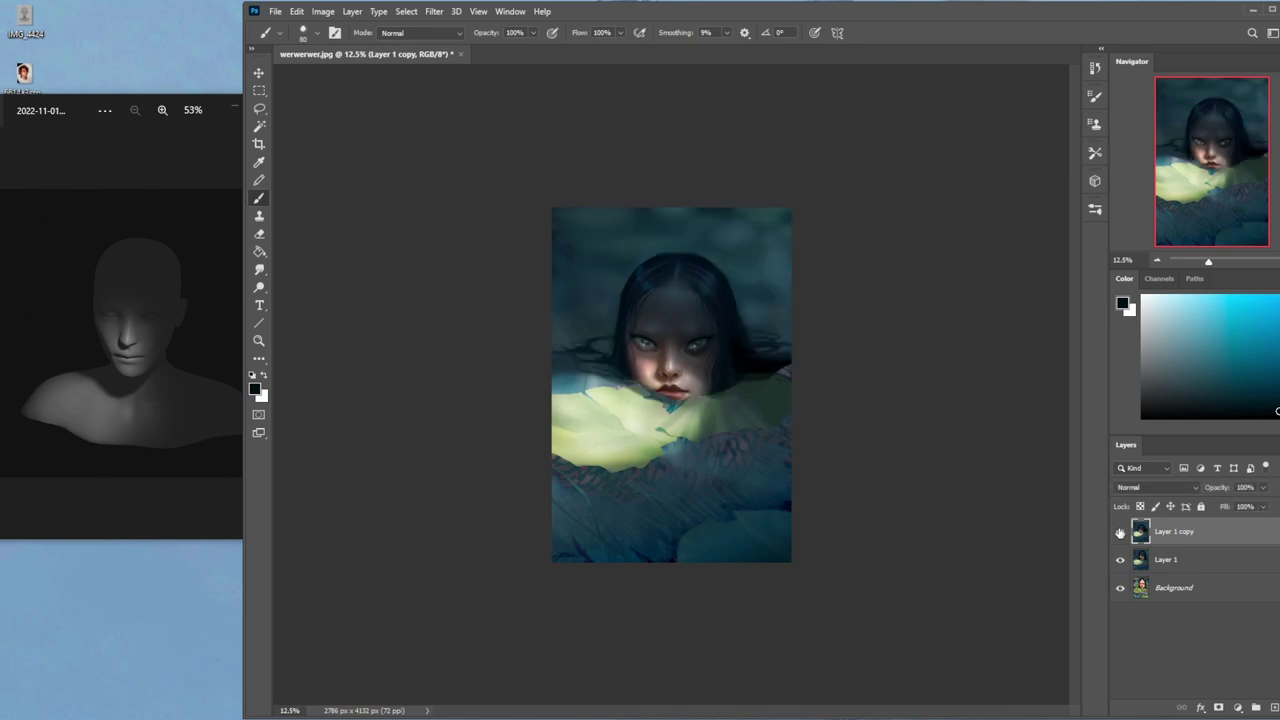
left_click(1120, 532)
left_click(1120, 532)
left_click(1120, 532)
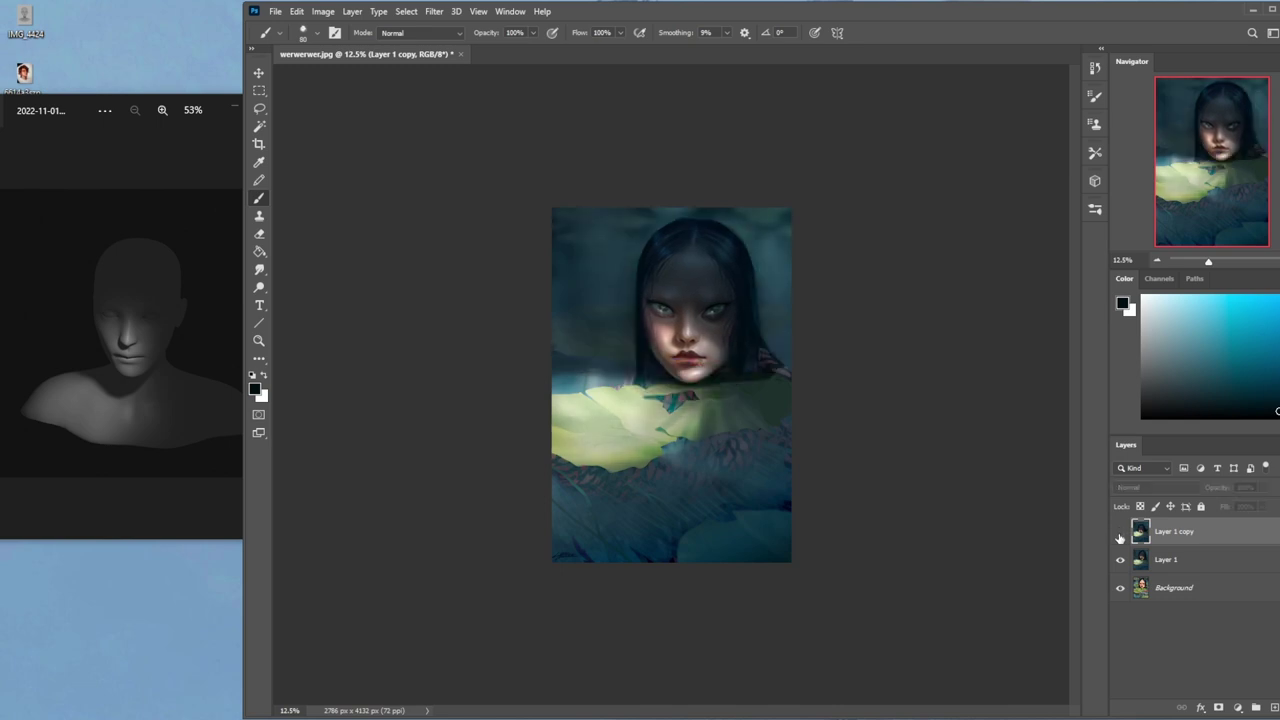
left_click(1120, 559)
left_click(1120, 559)
left_click(1120, 532)
left_click(1120, 532)
left_click(1120, 532)
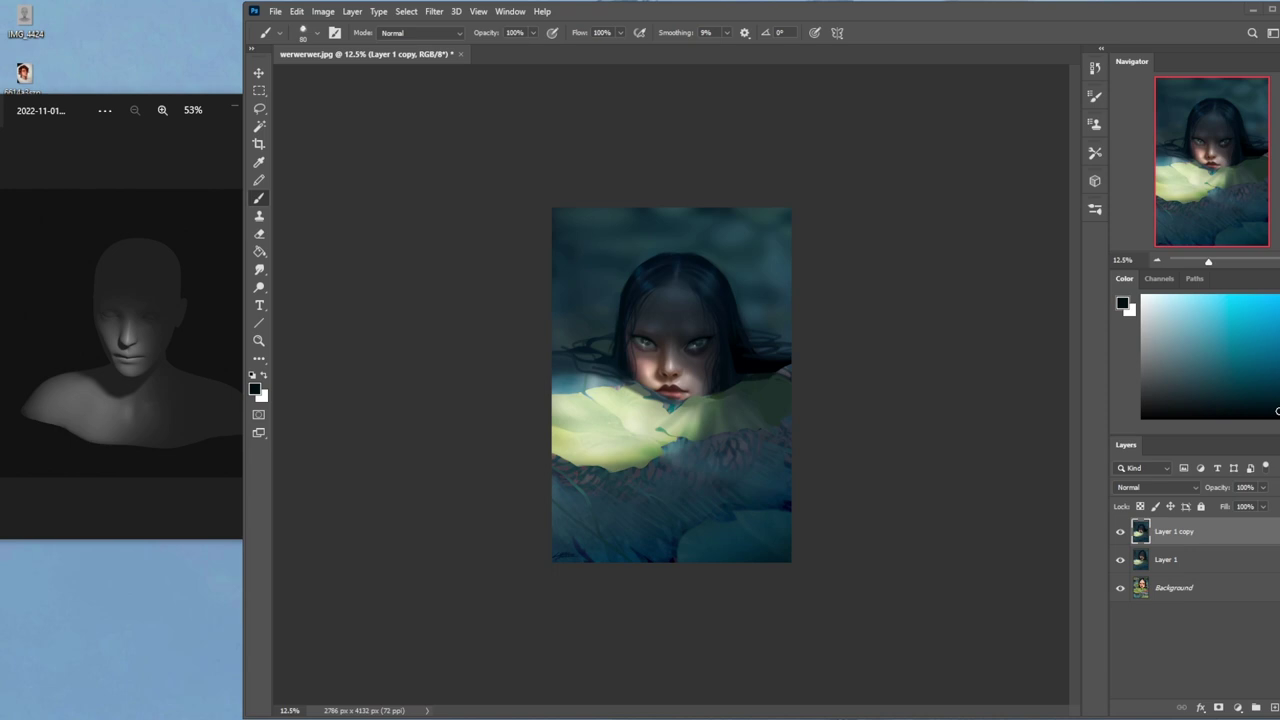
Bring the artist's website forward, reposition the window, and open the subreddit in a new tab
left_click(250, 52)
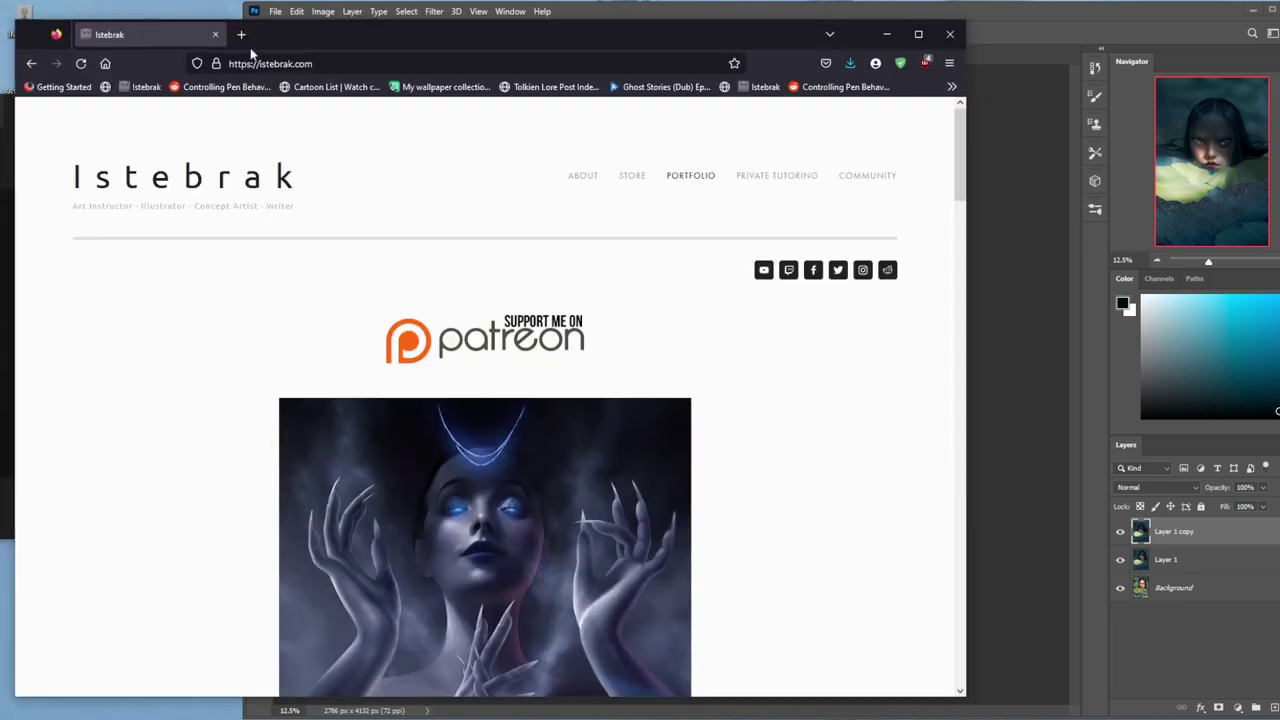
left_click_drag(598, 48, 692, 36)
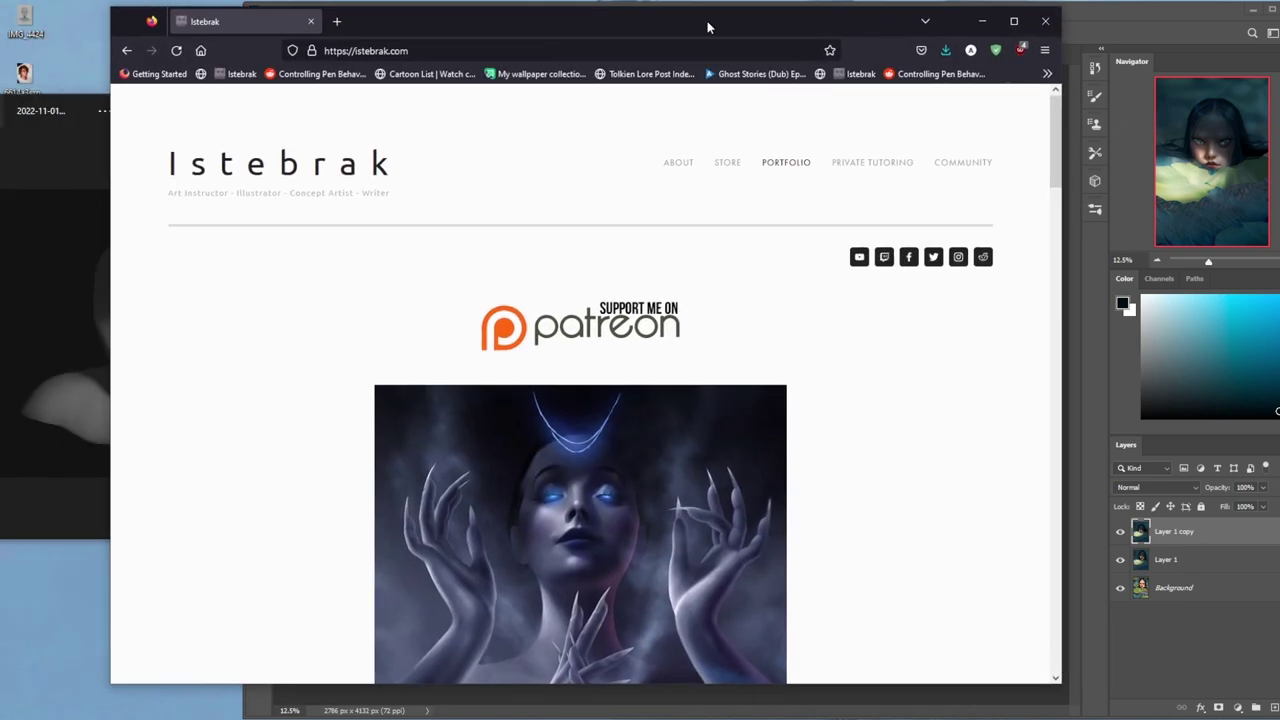
left_click(984, 258)
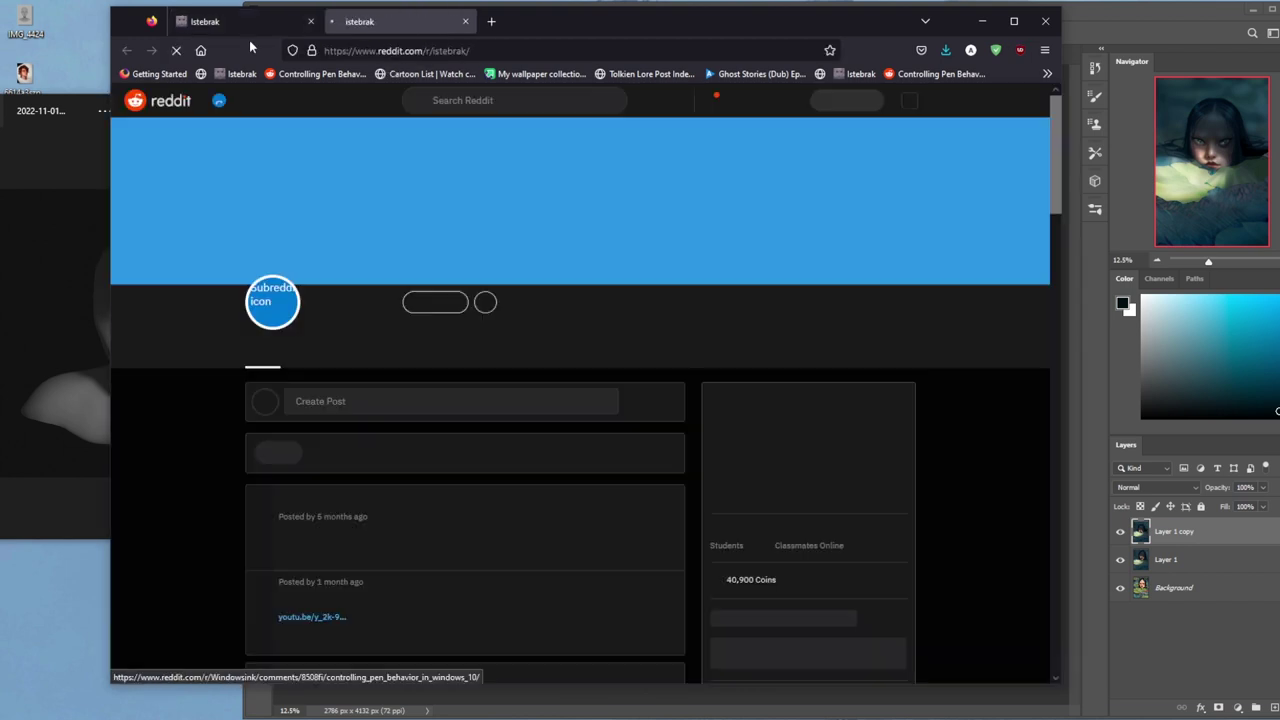
Go back to the website's Community page, briefly minimize Firefox, then restore it
left_click(250, 21)
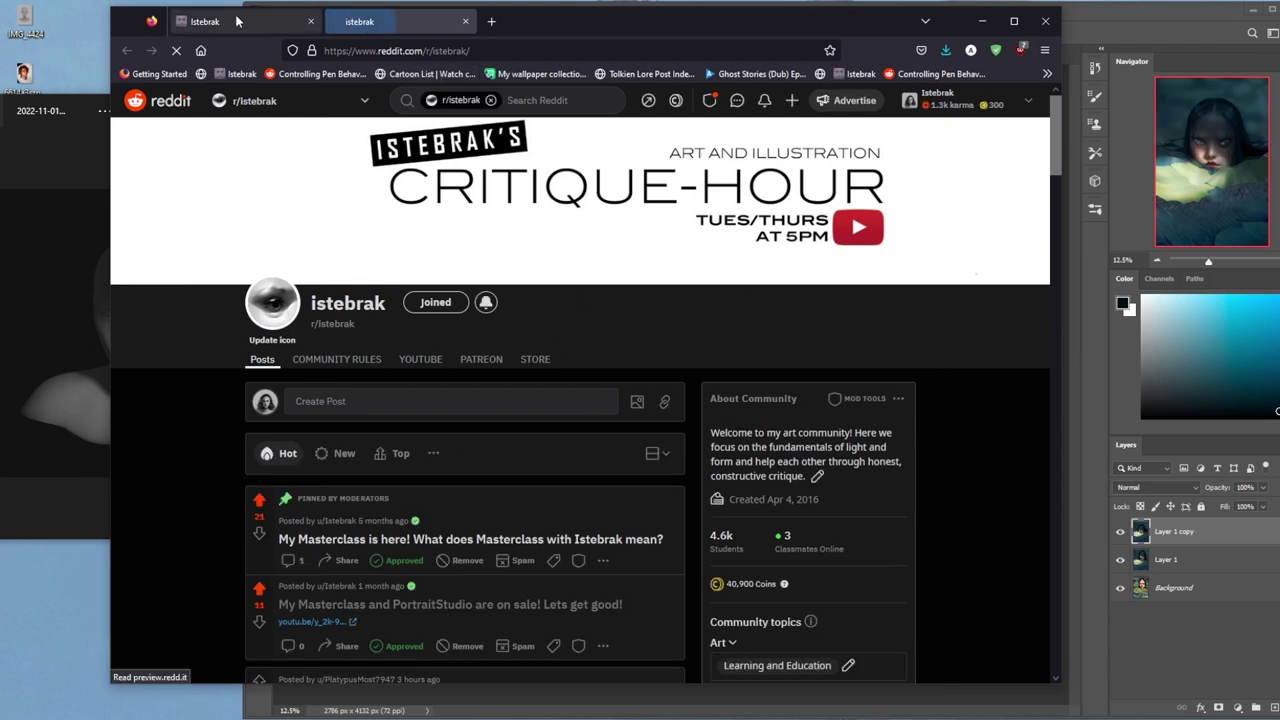
left_click(960, 164)
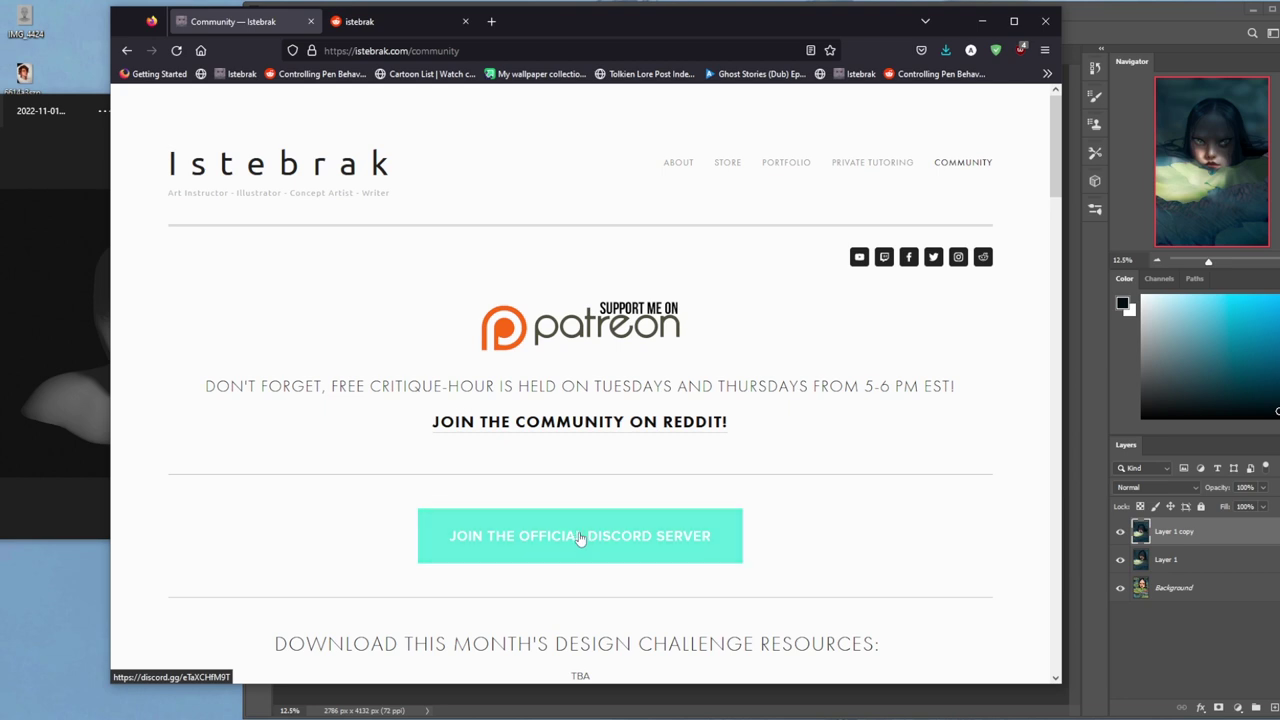
left_click(983, 21)
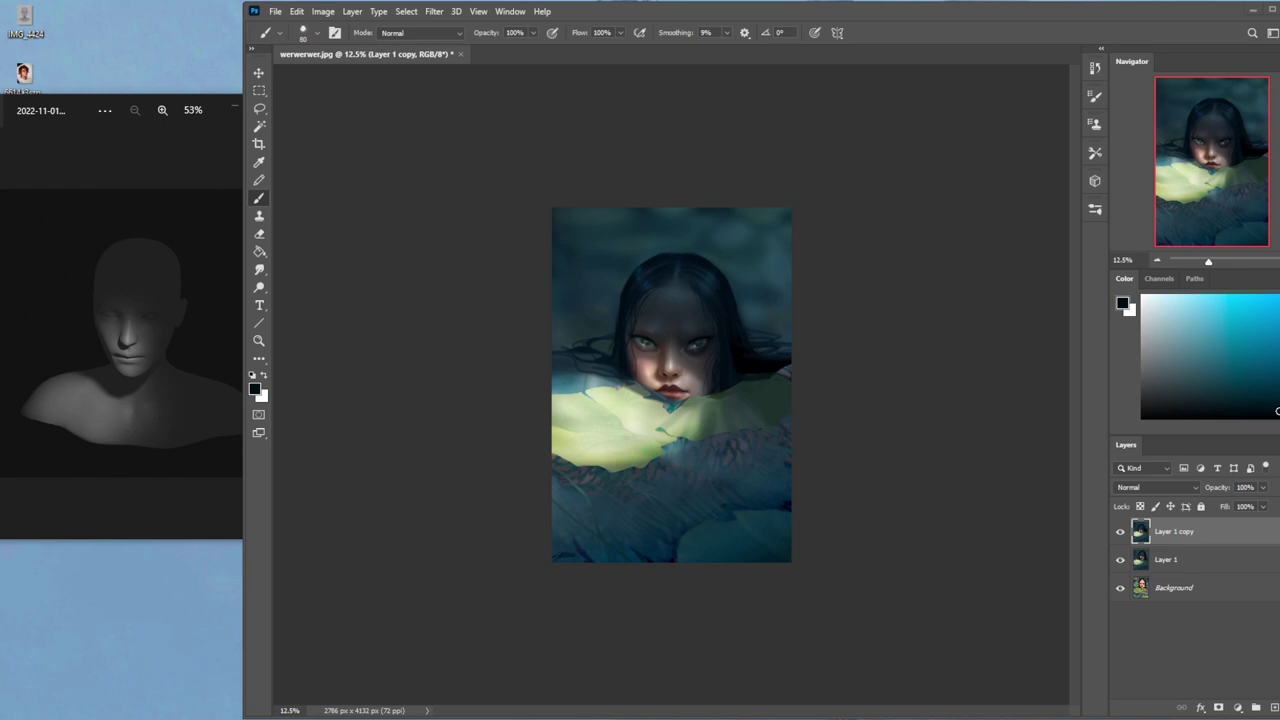
left_click(816, 645)
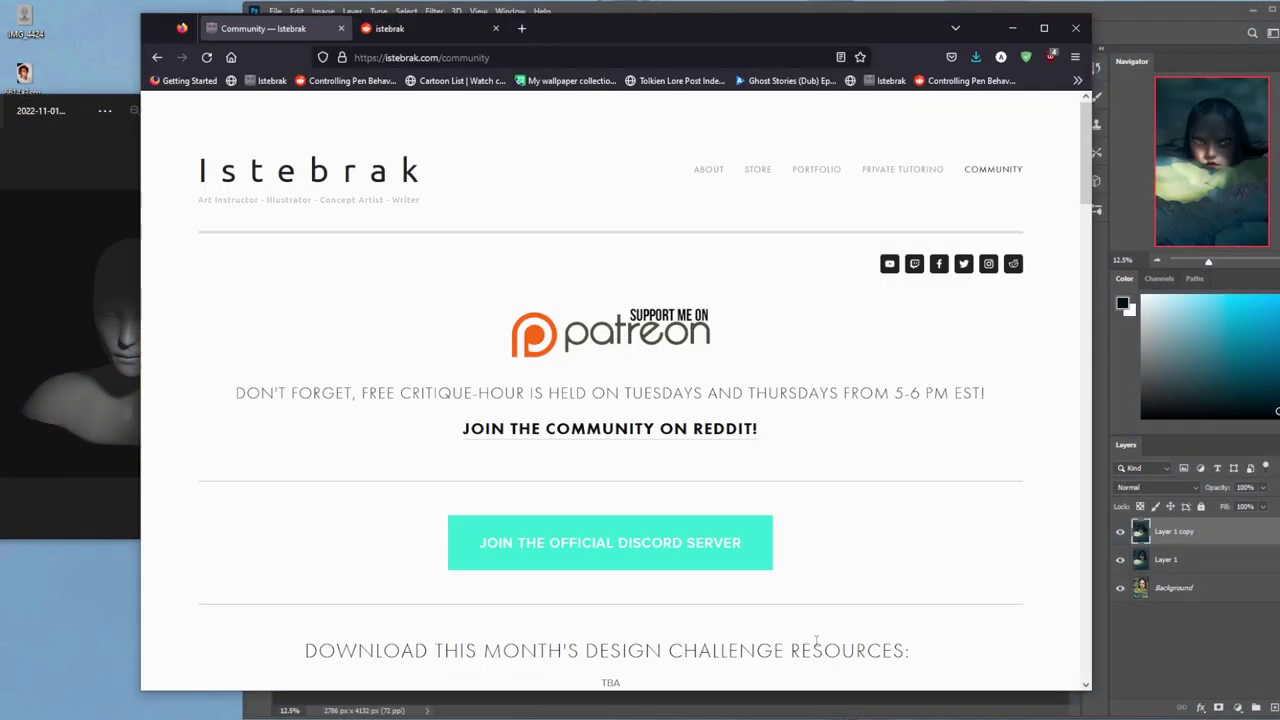
Visit the Store page, then the Portfolio page, and open the Windows clock and calendar
left_click(756, 170)
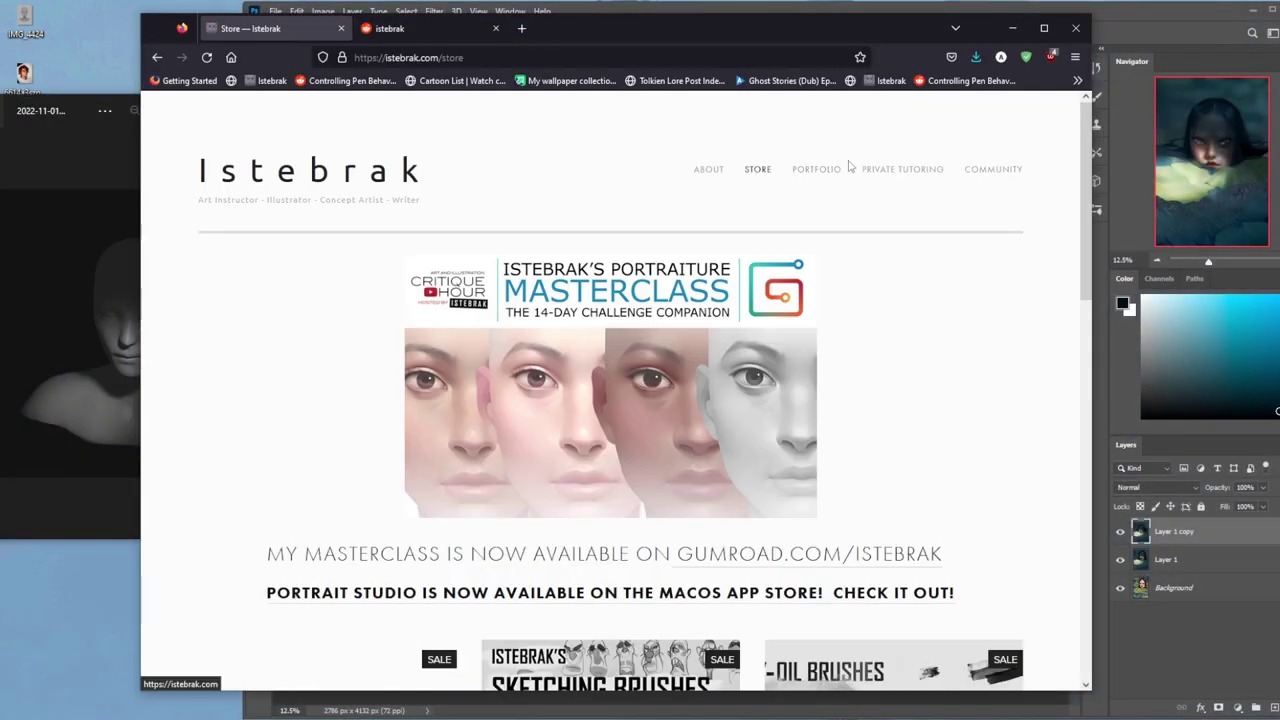
left_click(816, 169)
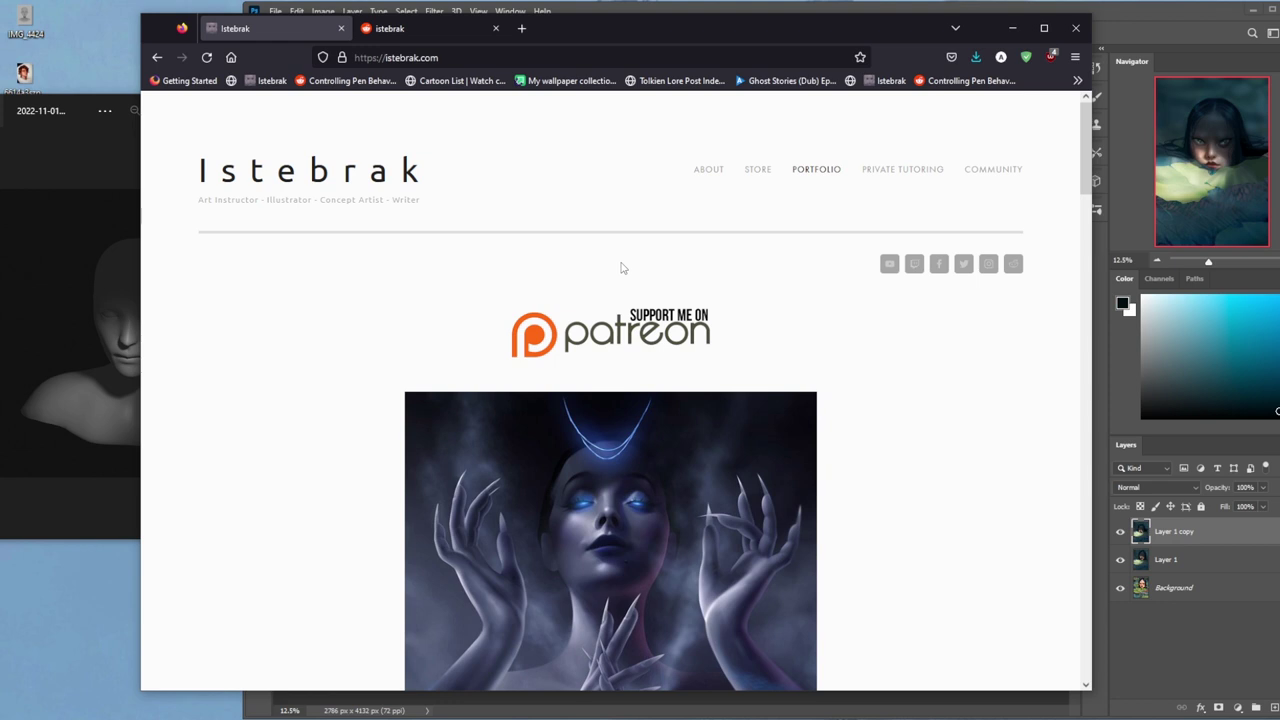
left_click(1240, 710)
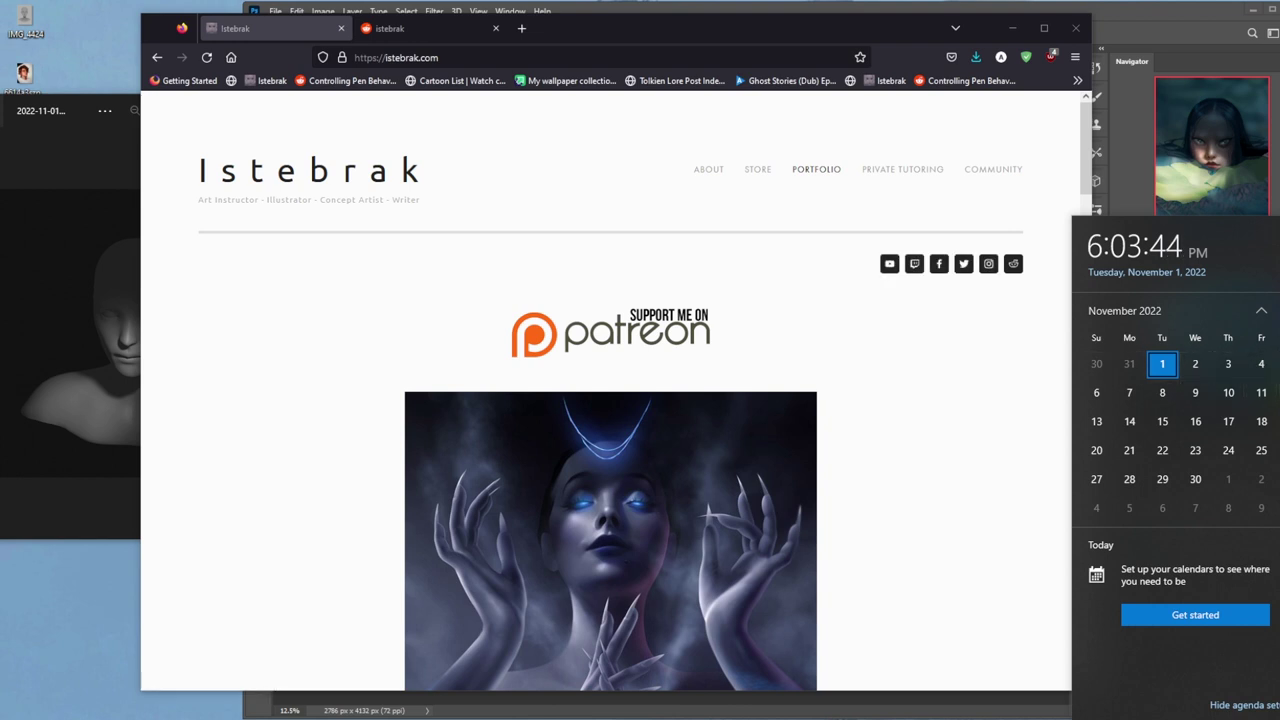
scroll(1270, 420, "down", 1)
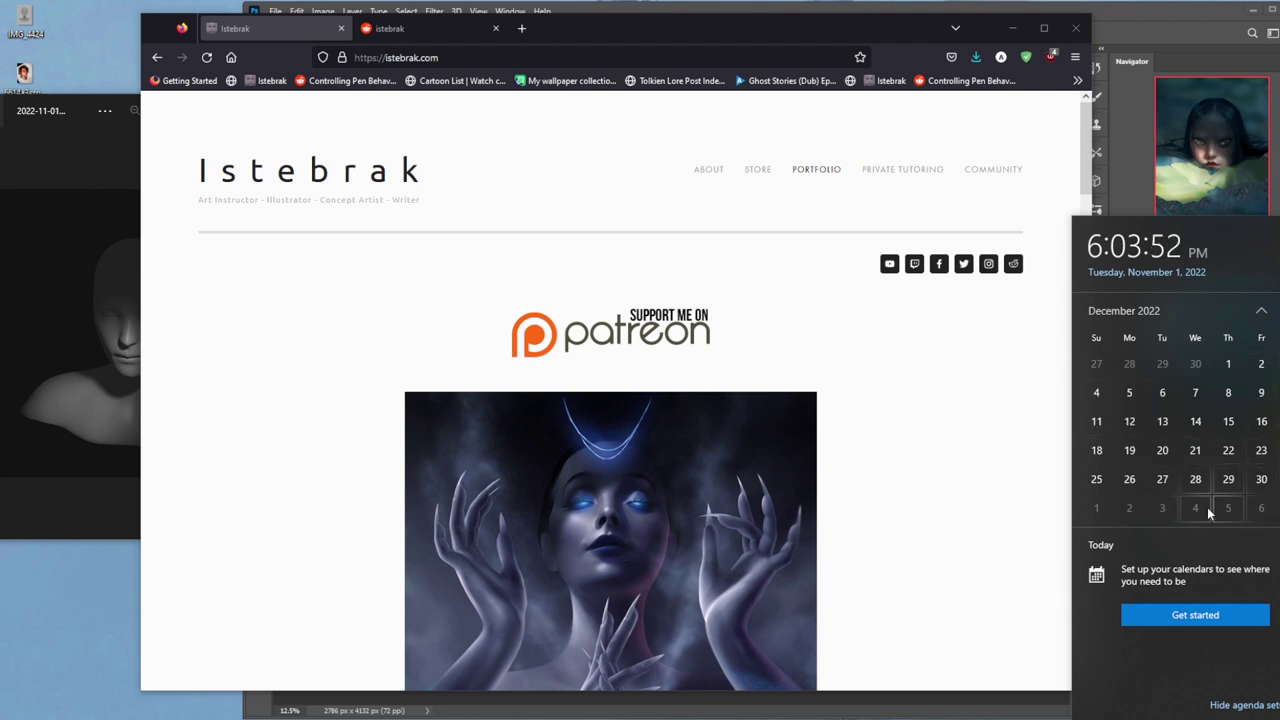
left_click(1261, 313)
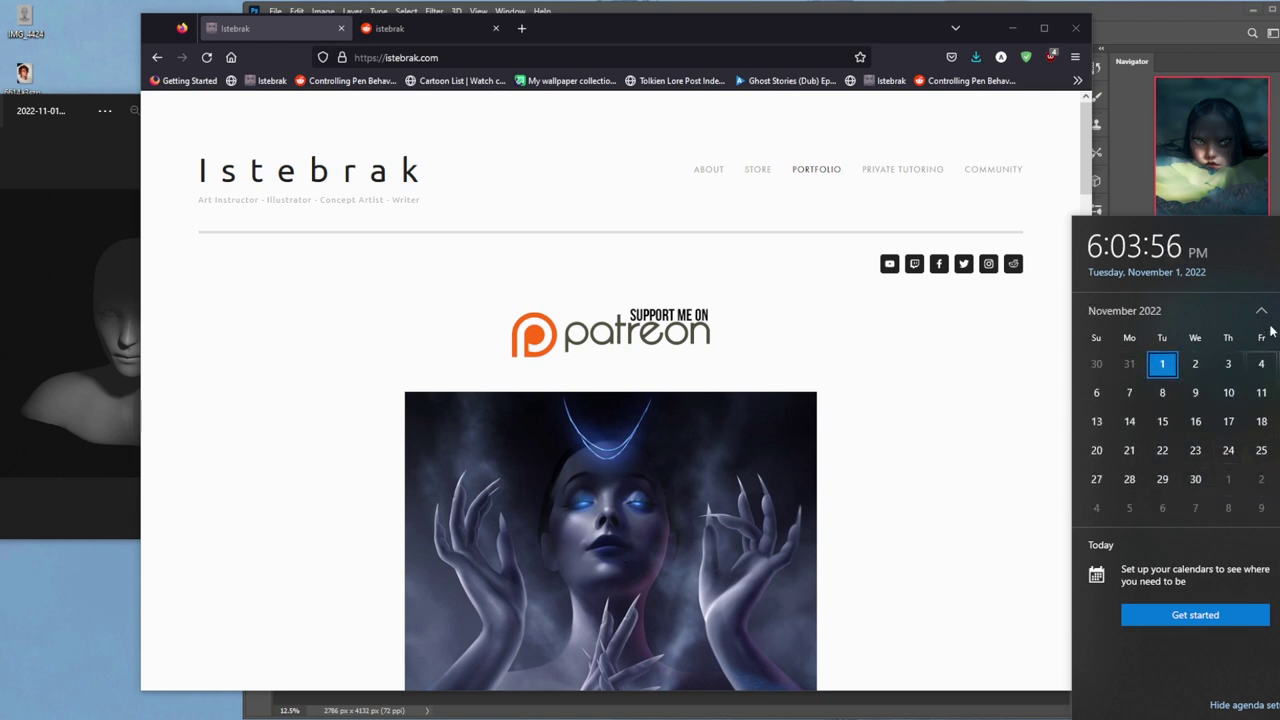